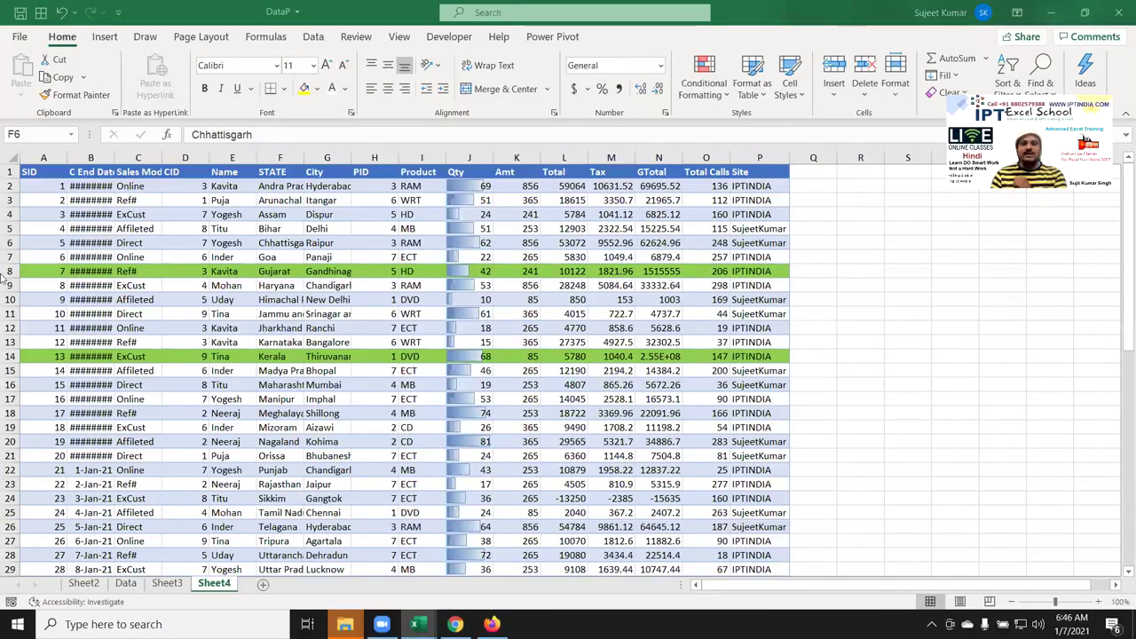
# Widen column B so the dates display in full.
pyautogui.click(110, 156)
pyautogui.moveTo(110, 156); pyautogui.dragTo(119, 157)
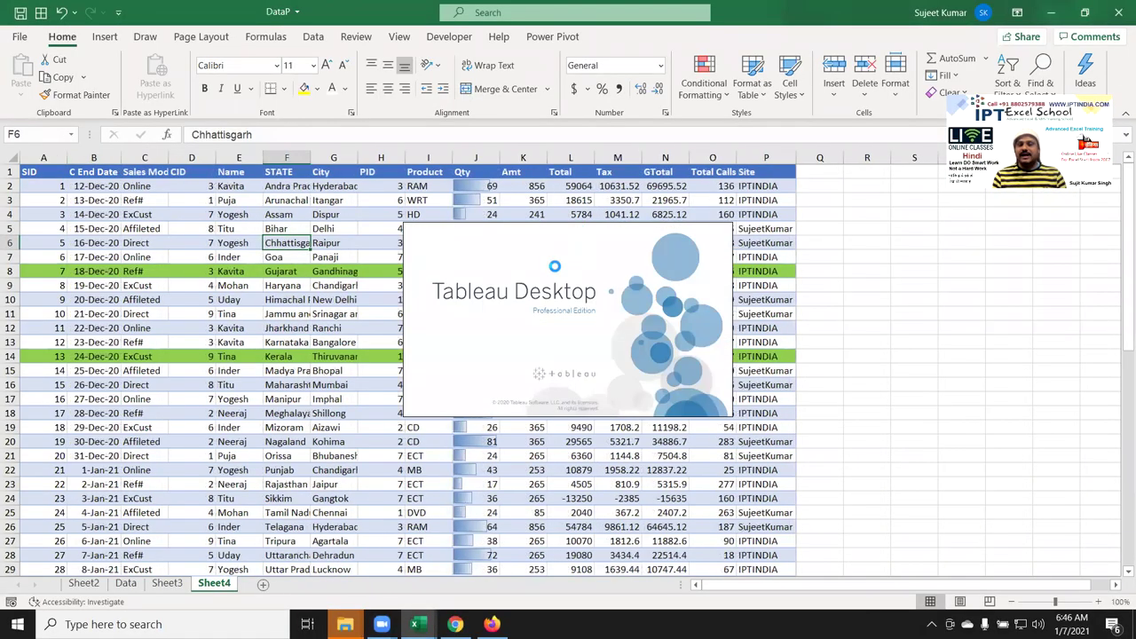
pyautogui.click(286, 299)
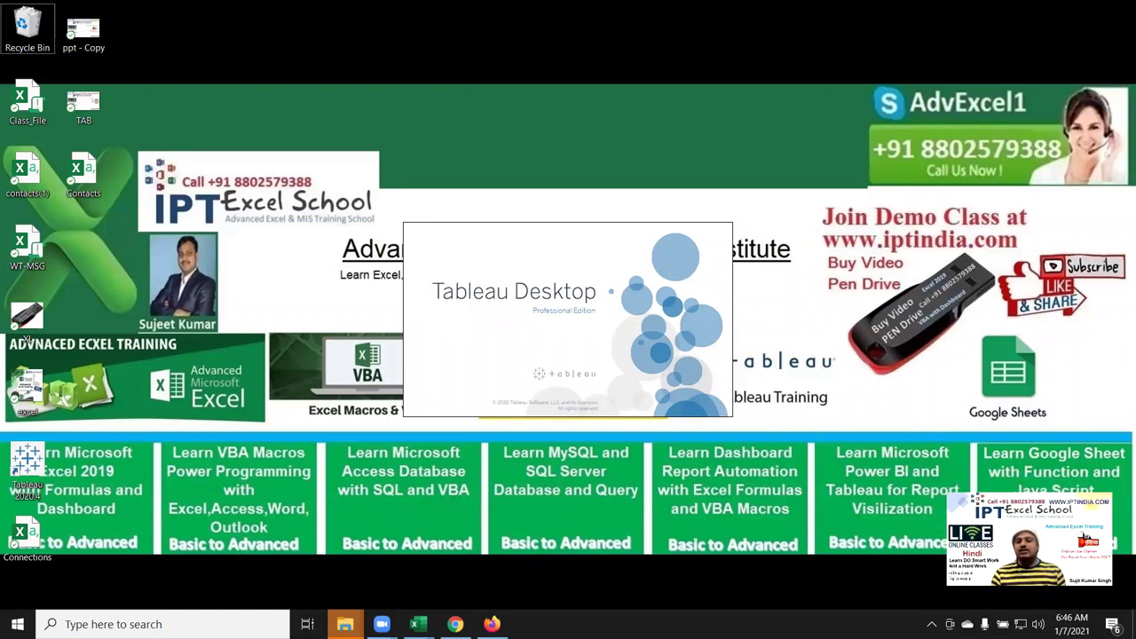
# Continue the Tableau trial, minimise Tableau, and switch back to the DataP workbook.
pyautogui.moveTo(382, 623)
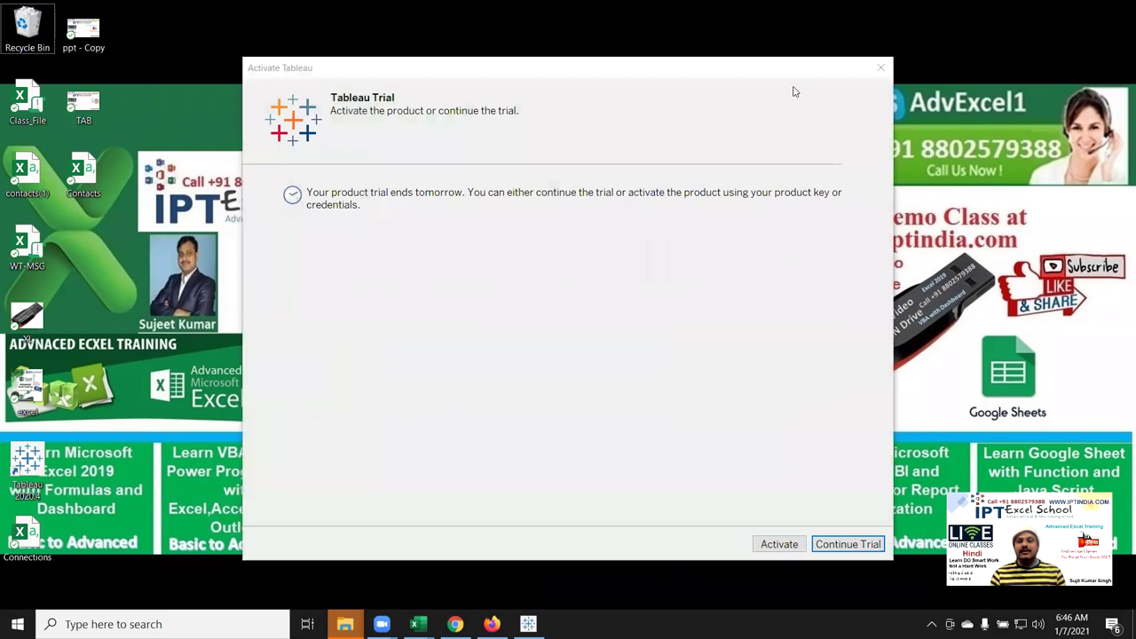
pyautogui.click(848, 548)
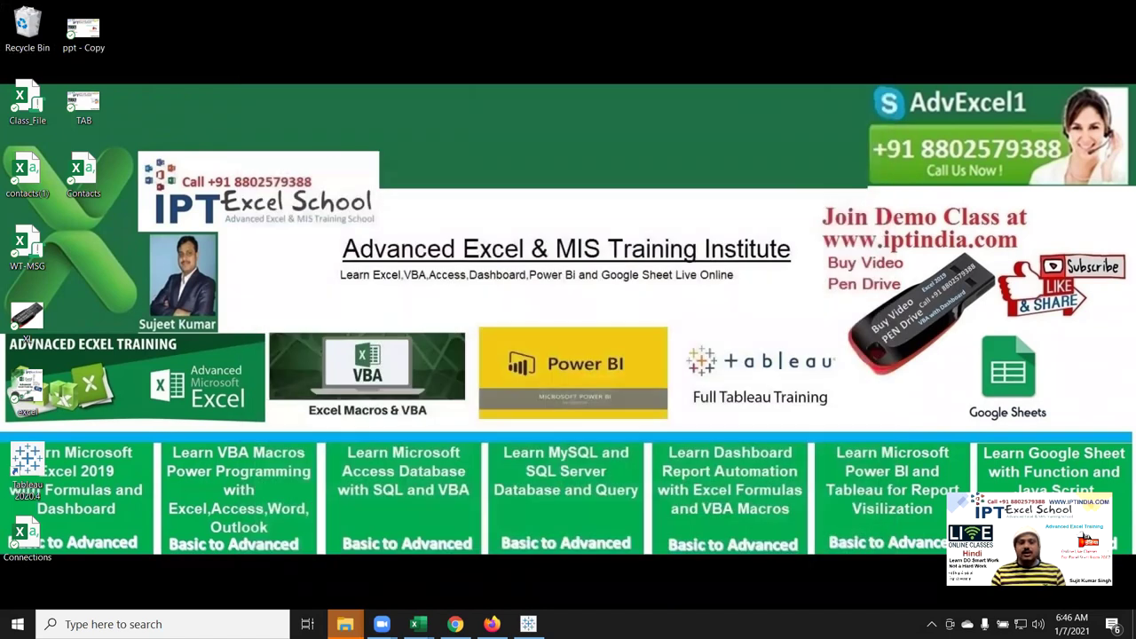
pyautogui.click(417, 624)
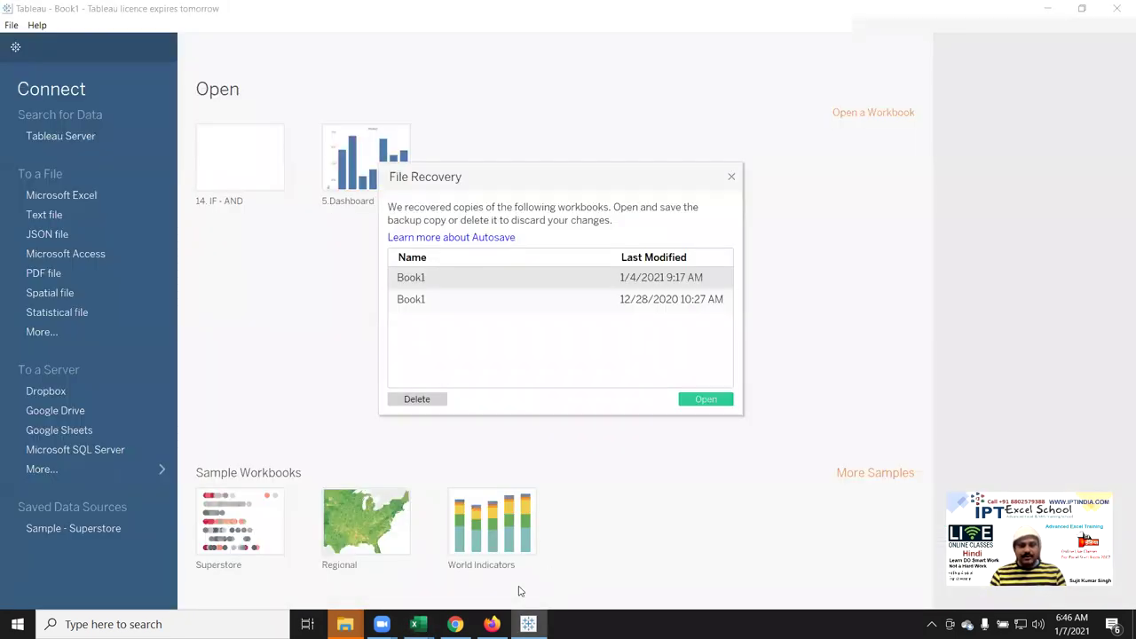
pyautogui.click(528, 624)
pyautogui.click(417, 624)
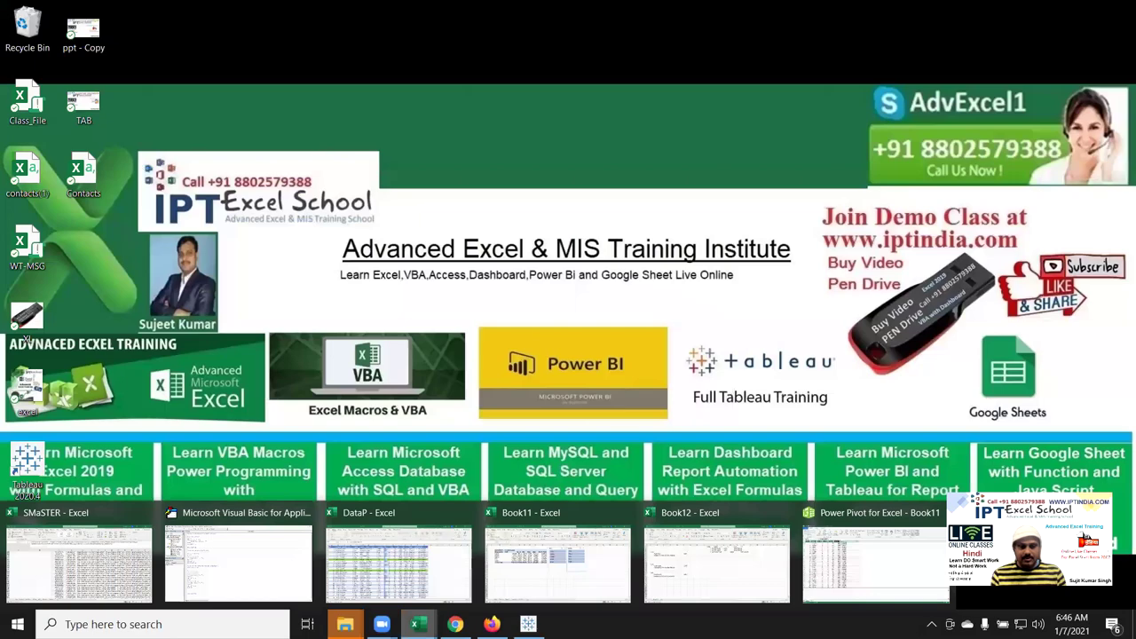
pyautogui.click(399, 582)
# Label cell I64 'Total', two rows below the last data row.
pyautogui.click(337, 388)
pyautogui.scroll(-5, 271, 381)
pyautogui.scroll(5, 266, 387)
pyautogui.hotkey('ctrl', 'Up')
pyautogui.hotkey('ctrl', 'Left')
pyautogui.hotkey('ctrl', 'Down')
pyautogui.press('Down')
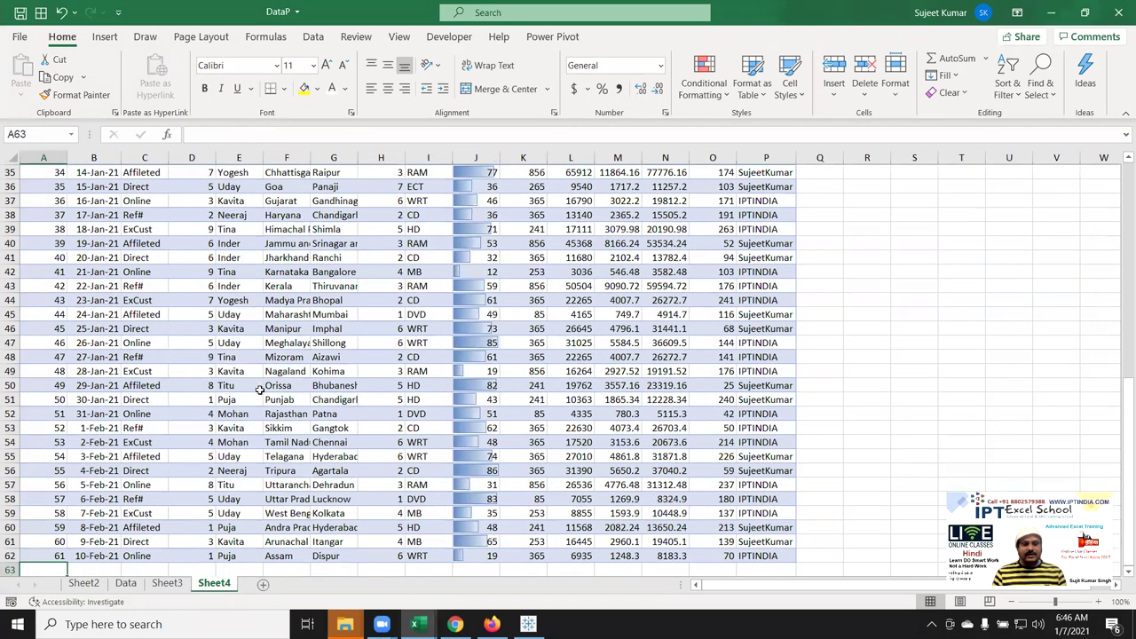
pyautogui.press('Down')
pyautogui.press('Right')
pyautogui.press('Right')
pyautogui.press('Right')
pyautogui.press('Right')
pyautogui.press('Right')
pyautogui.press('Right')
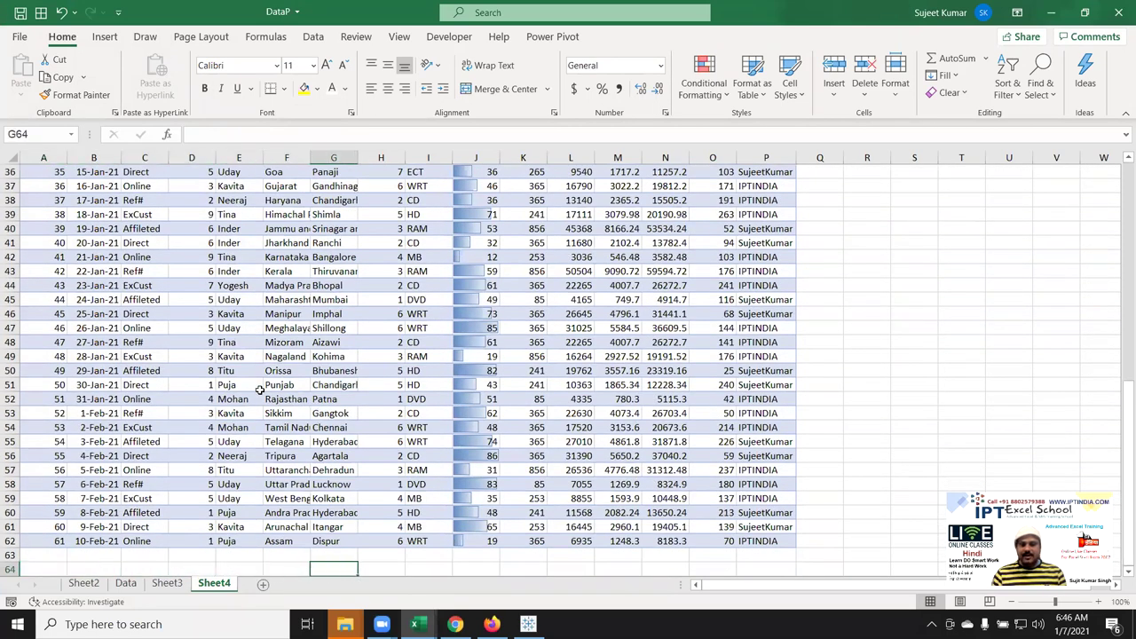
pyautogui.press('Right')
pyautogui.press('Right')
pyautogui.press('Right')
pyautogui.press('Right')
pyautogui.press('Left')
pyautogui.press('Left')
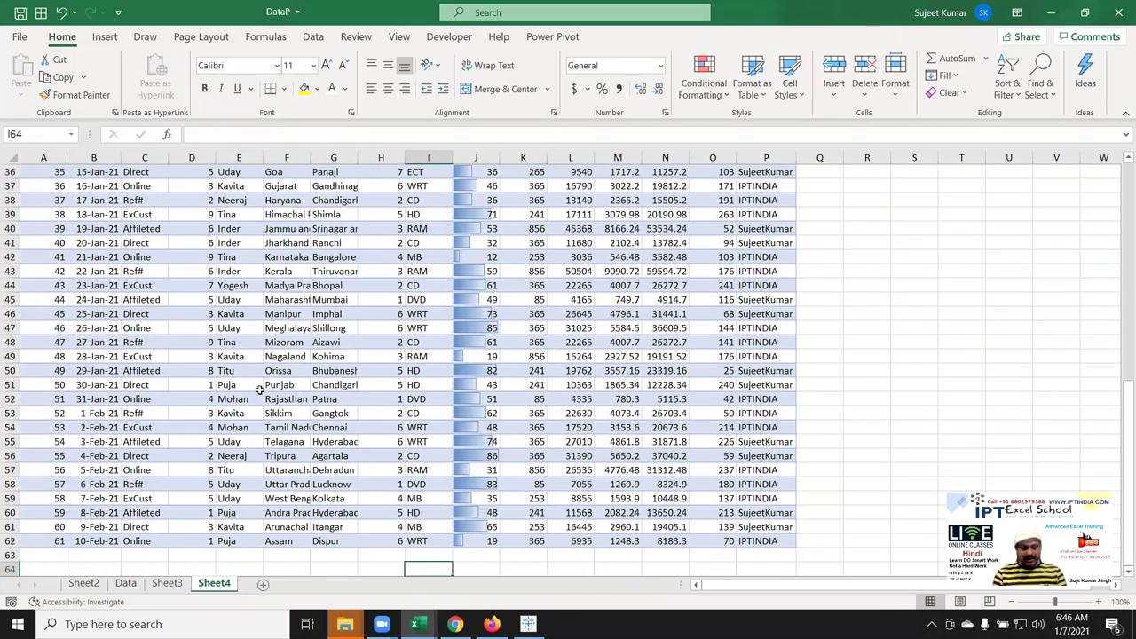
pyautogui.write('Total')
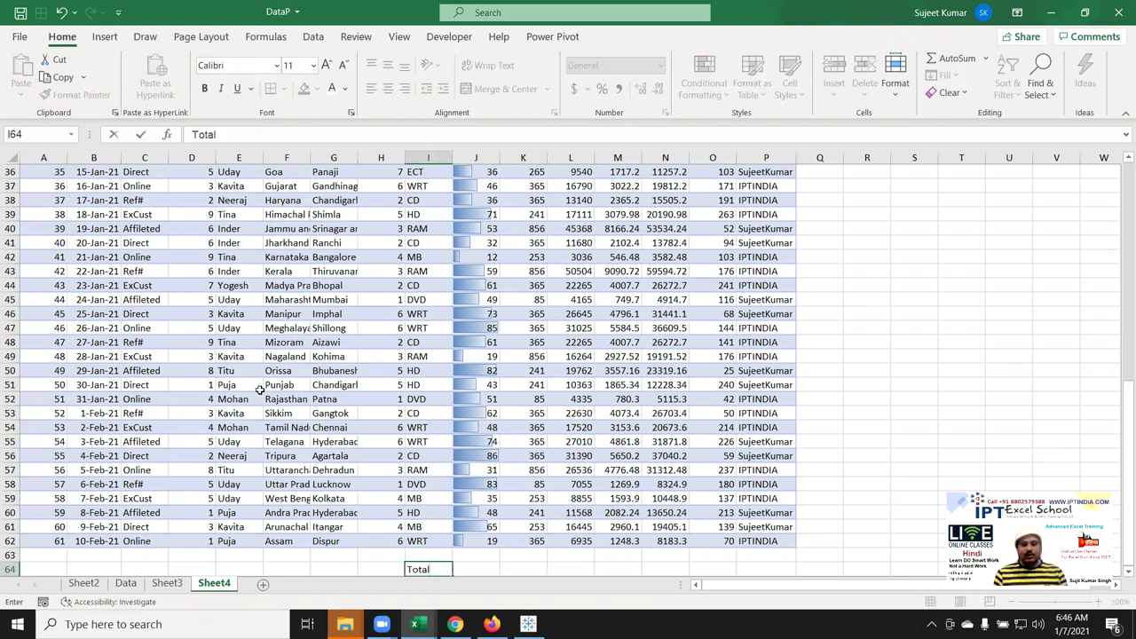
pyautogui.press('Tab')
# Enter =SUM(J2:J62) in J64 to total the Qty column, giving 3000.
pyautogui.write('=s')
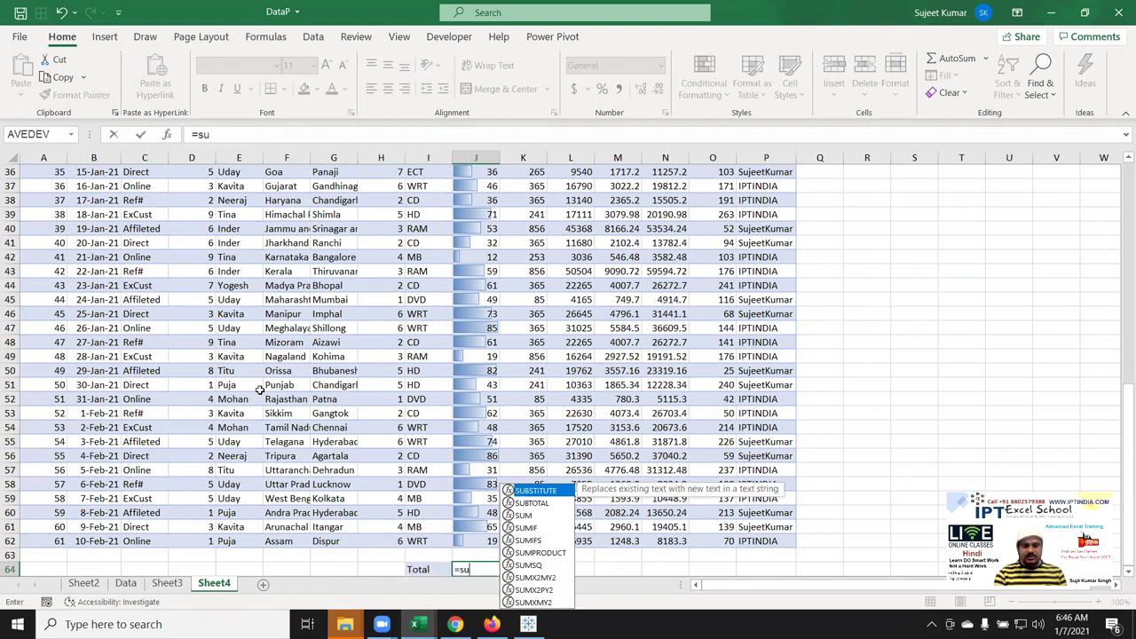
pyautogui.write('um')
pyautogui.press('Tab')
pyautogui.press('Up')
pyautogui.press('Up')
pyautogui.hotkey('shift', 'Up')
pyautogui.hotkey('ctrl', 'shift', 'Up')
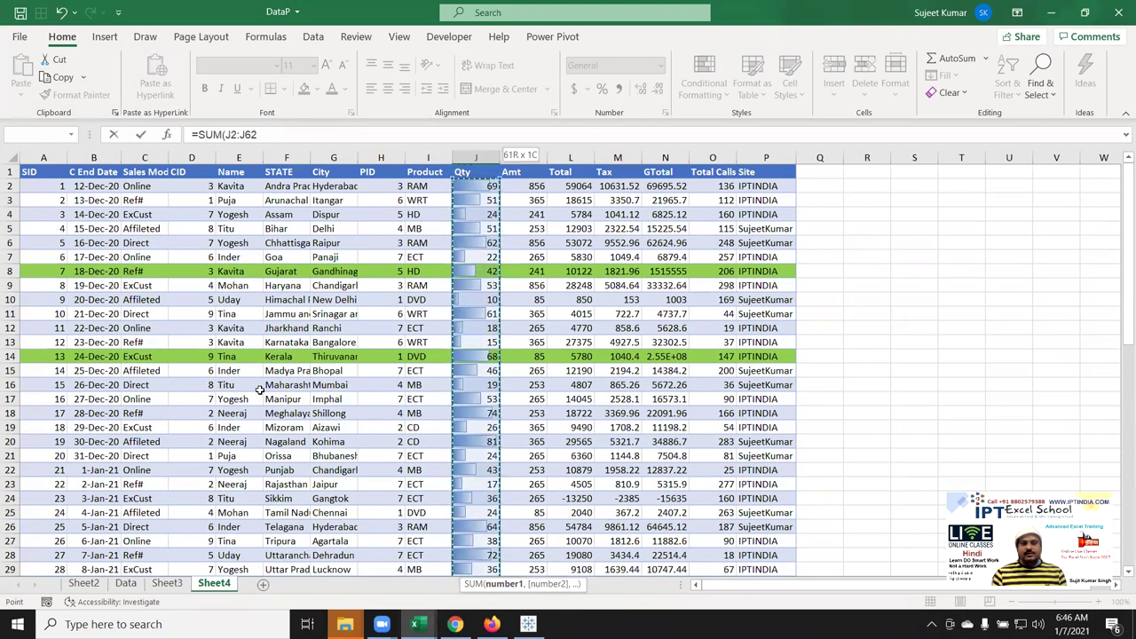
pyautogui.press('Return')
pyautogui.press('Up')
pyautogui.press('Right')
pyautogui.hotkey('ctrl', 'Up')
pyautogui.hotkey('ctrl', 'Up')
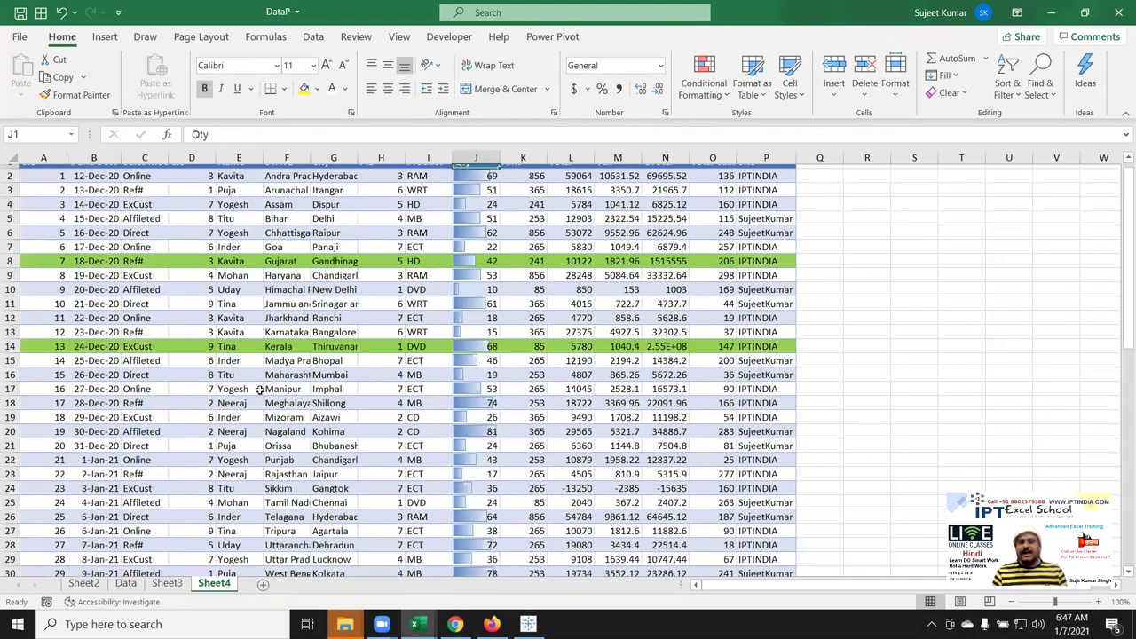
pyautogui.press('Left')
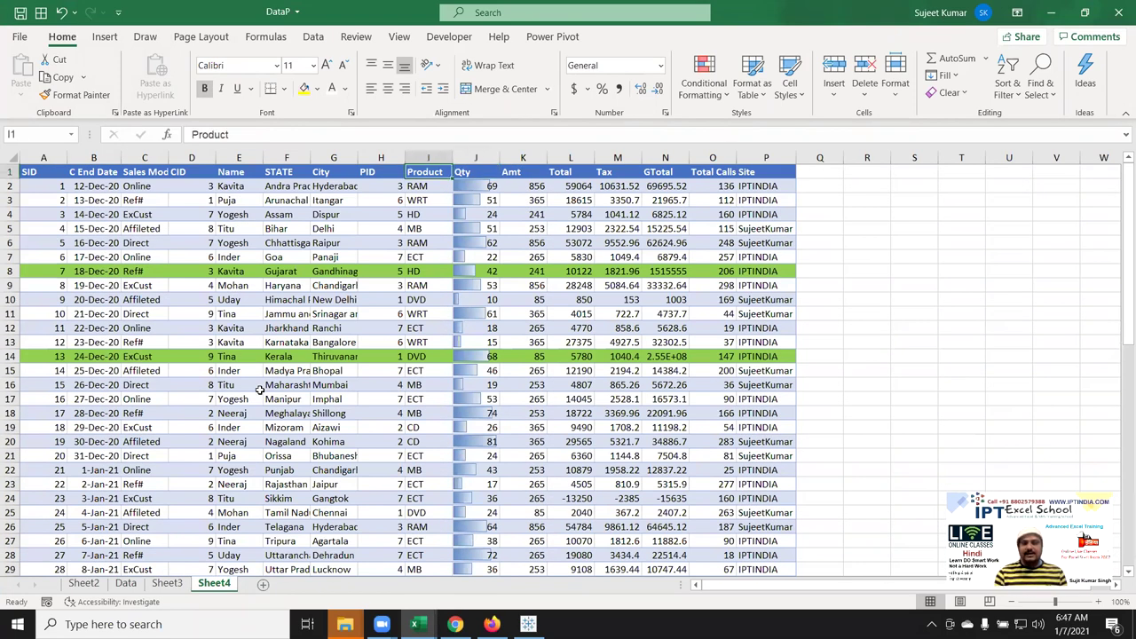
# Turn on filtering for the table via Home > Sort & Filter > Filter.
pyautogui.click(1008, 87)
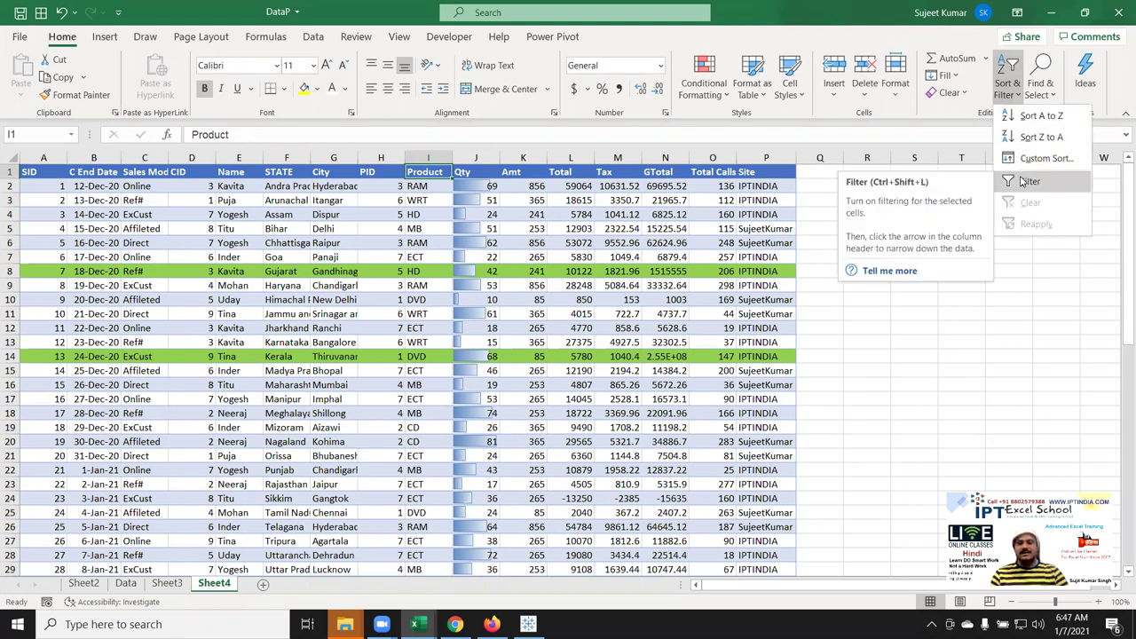
pyautogui.click(1022, 181)
pyautogui.click(140, 228)
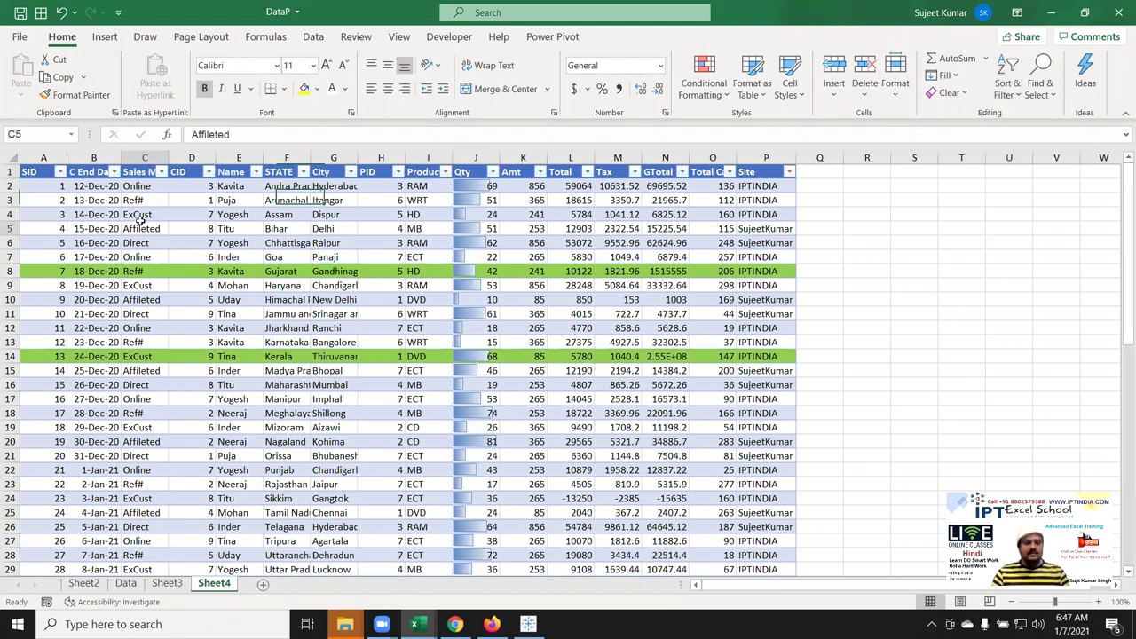
pyautogui.click(93, 195)
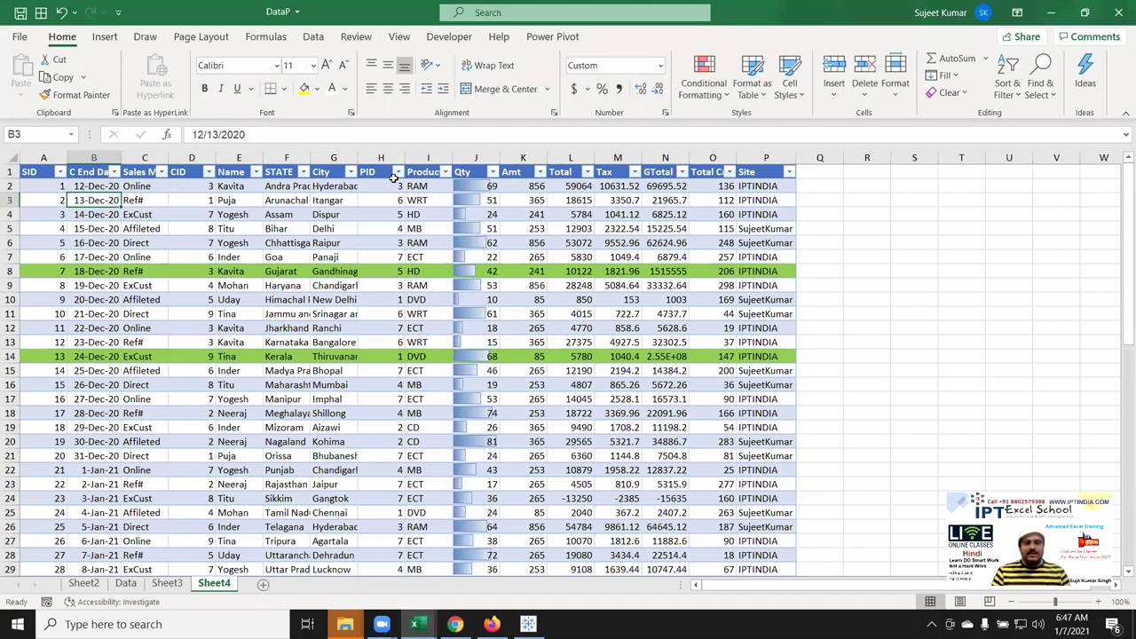
# Filter the Name column to show only Inder's rows.
pyautogui.click(255, 171)
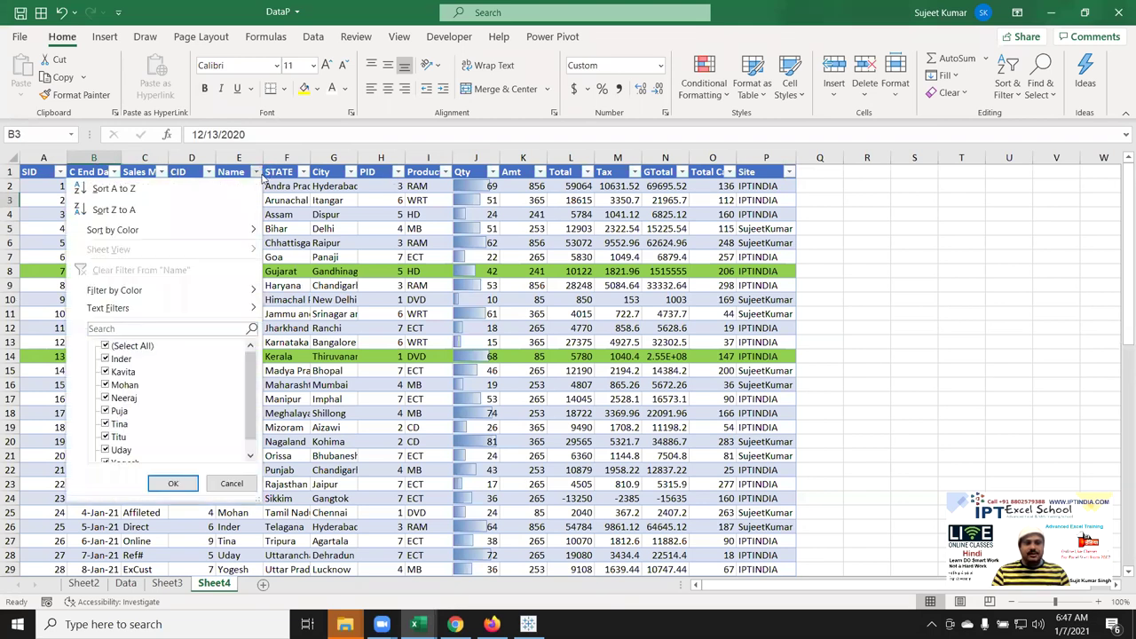
pyautogui.click(131, 345)
pyautogui.click(119, 358)
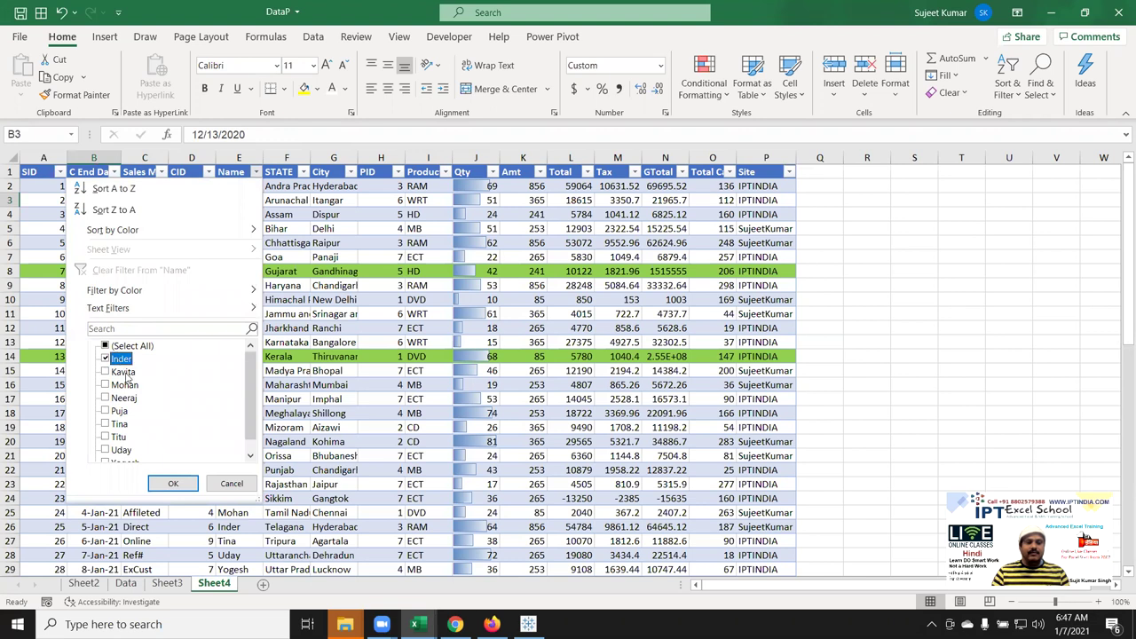
pyautogui.click(177, 482)
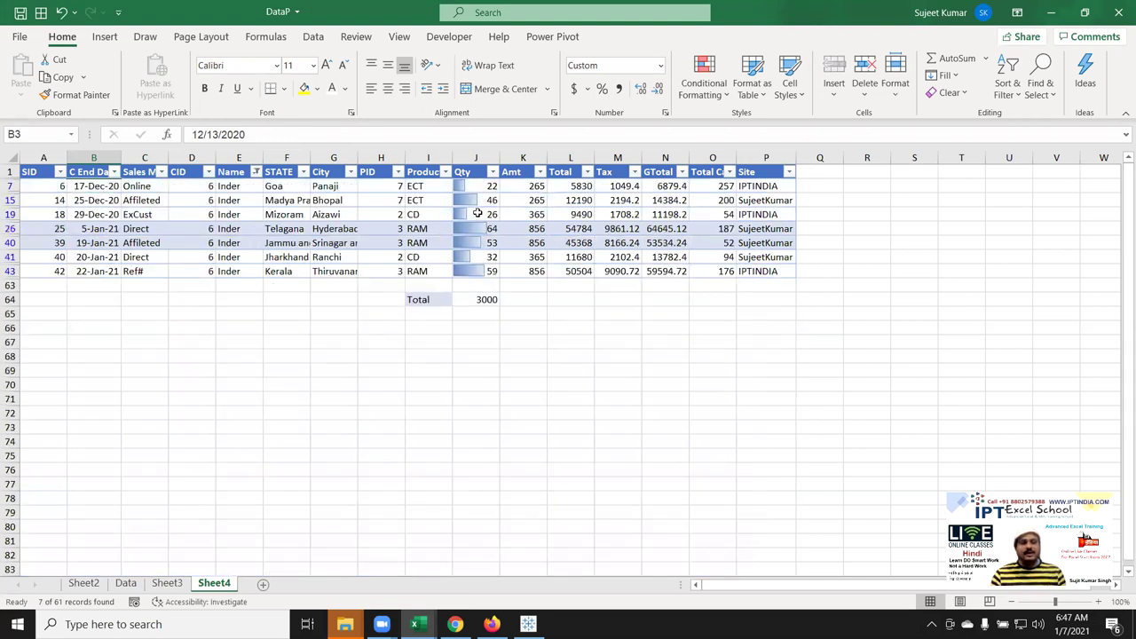
pyautogui.click(473, 301)
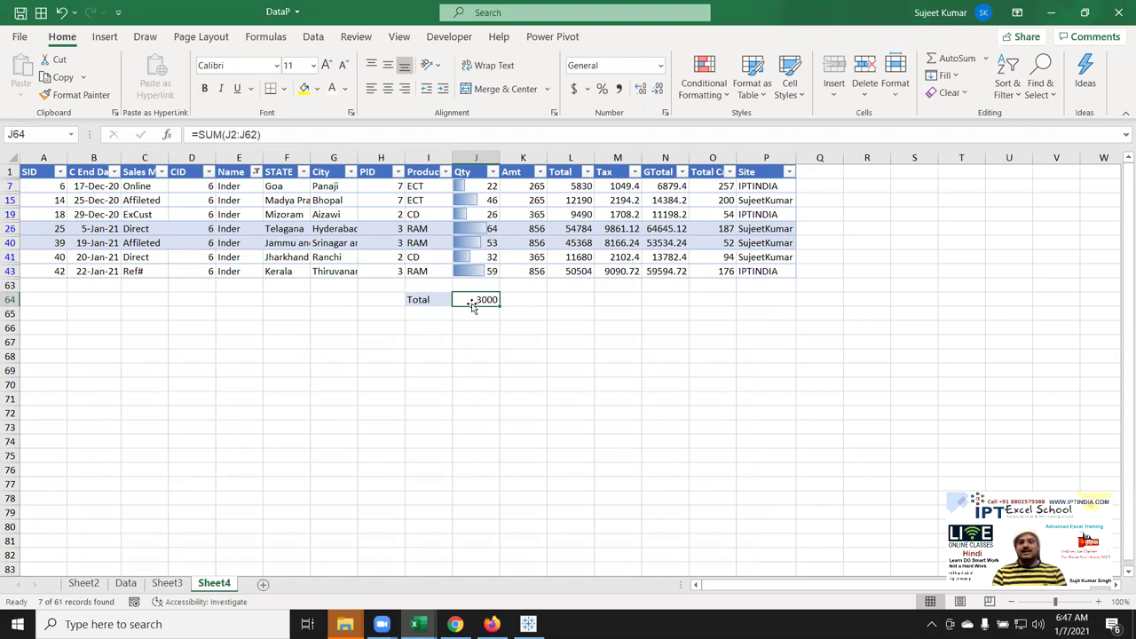
pyautogui.press('Up')
pyautogui.press('Up')
pyautogui.hotkey('ctrl', 'shift', 'Up')
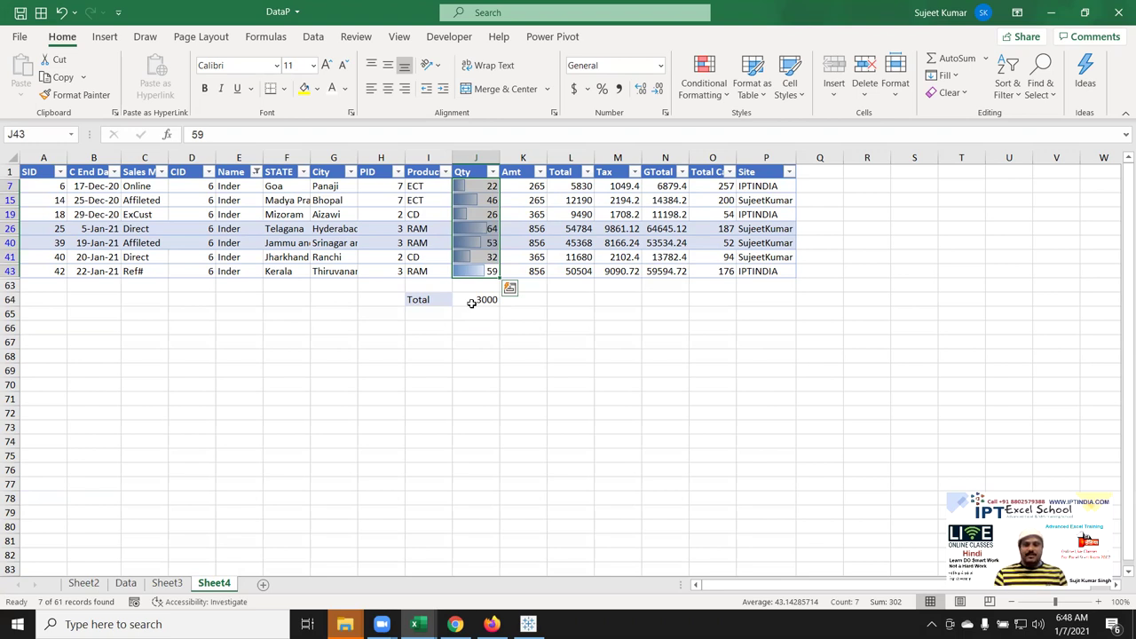
# Remove the filter so all rows show, and clear the old total in J64.
pyautogui.click(471, 298)
pyautogui.click(473, 307)
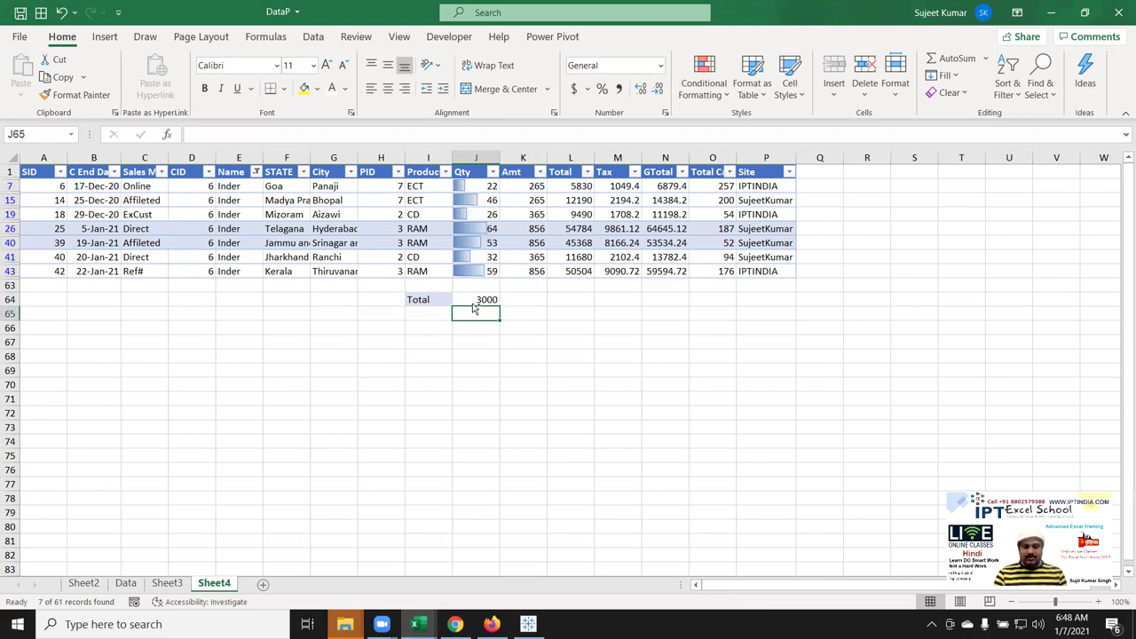
pyautogui.hotkey('ctrl', 'shift', 'l')
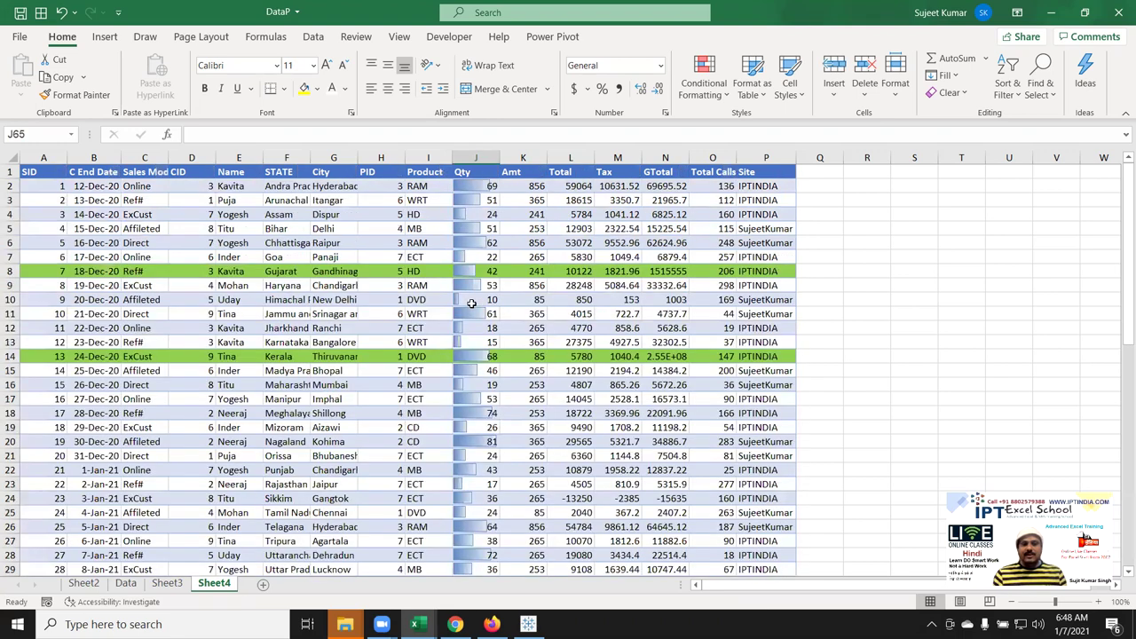
pyautogui.hotkey('ctrl', 'Down')
pyautogui.hotkey('ctrl', 'Up')
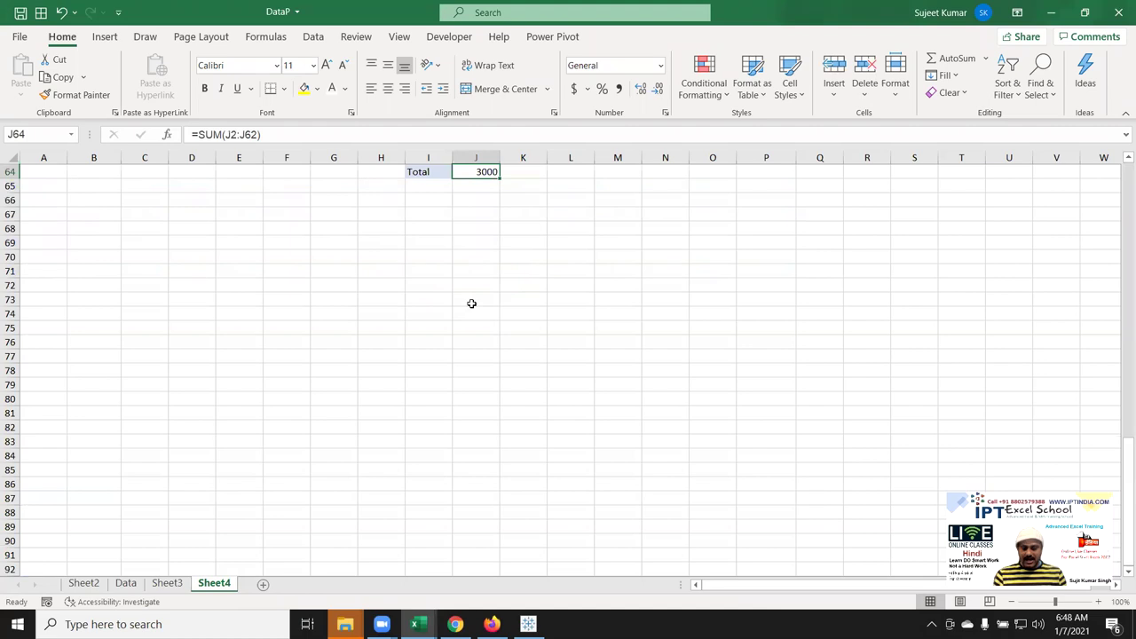
pyautogui.press('Delete')
# Enter =SUBTOTAL(9,J2:J62) in J64, totalling the Qty column at 3000.
pyautogui.write('sum')
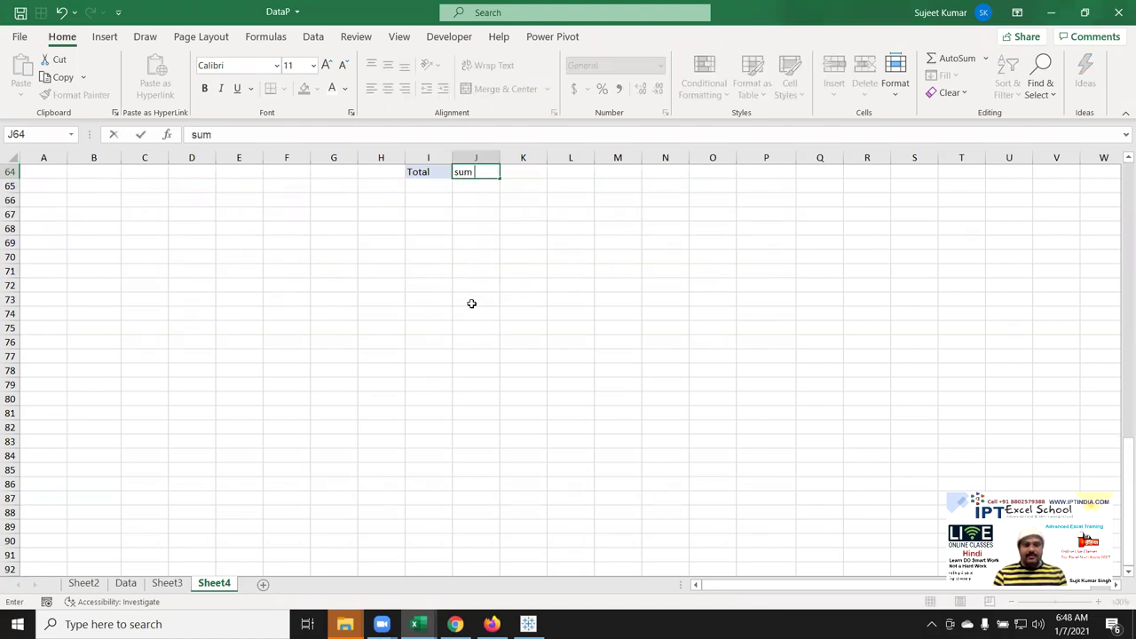
pyautogui.press('BackSpace')
pyautogui.press('BackSpace')
pyautogui.press('BackSpace')
pyautogui.write('=')
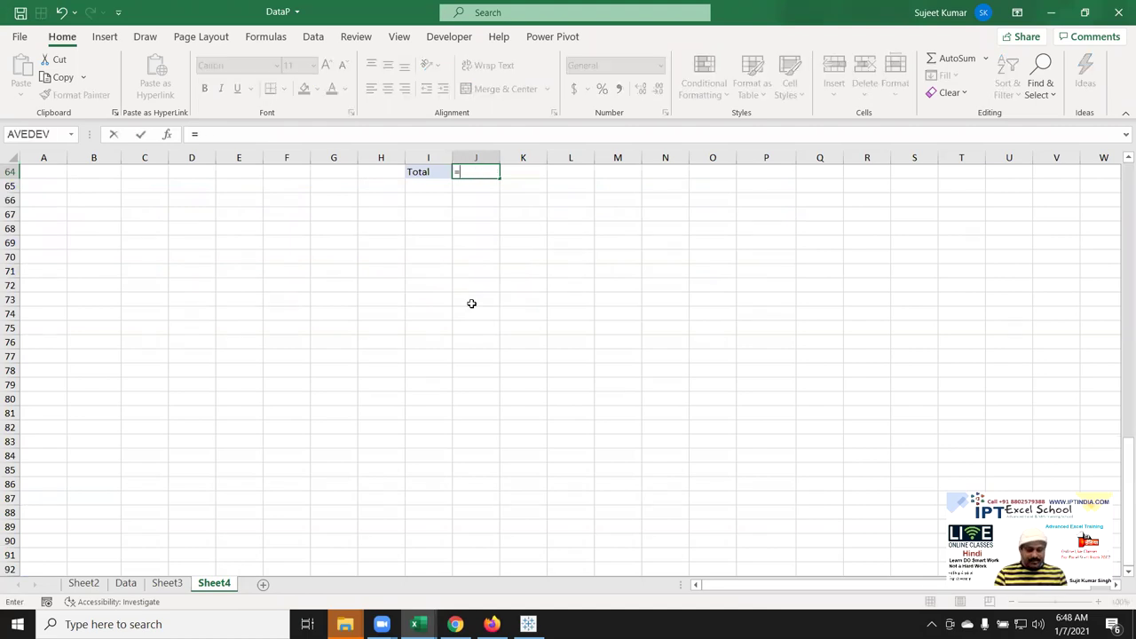
pyautogui.write('sub')
pyautogui.press('Down')
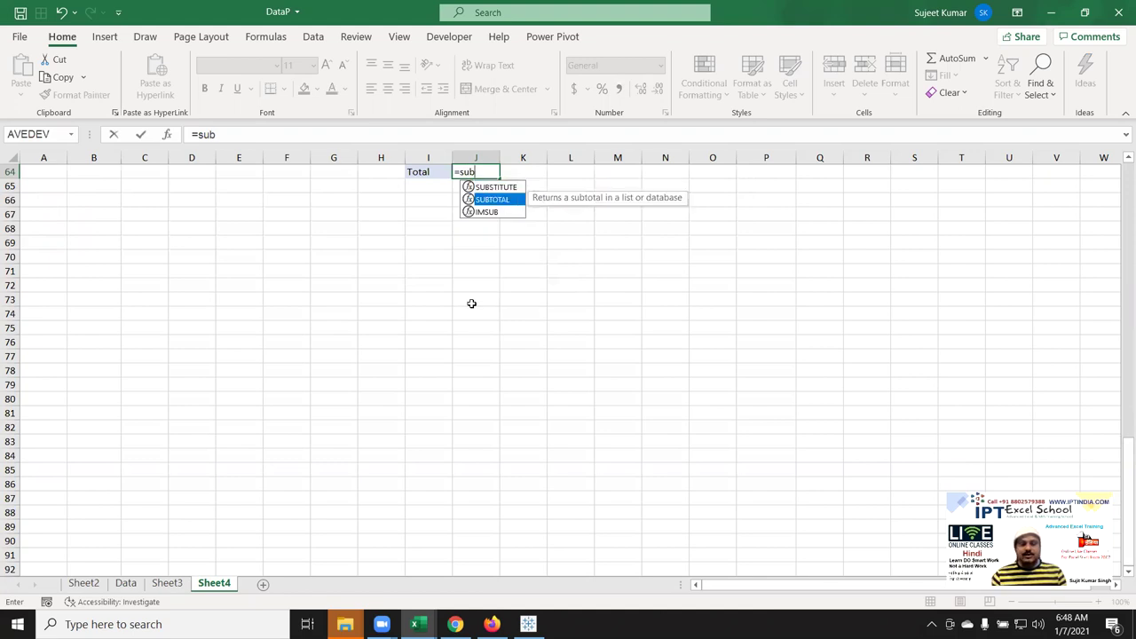
pyautogui.press('Tab')
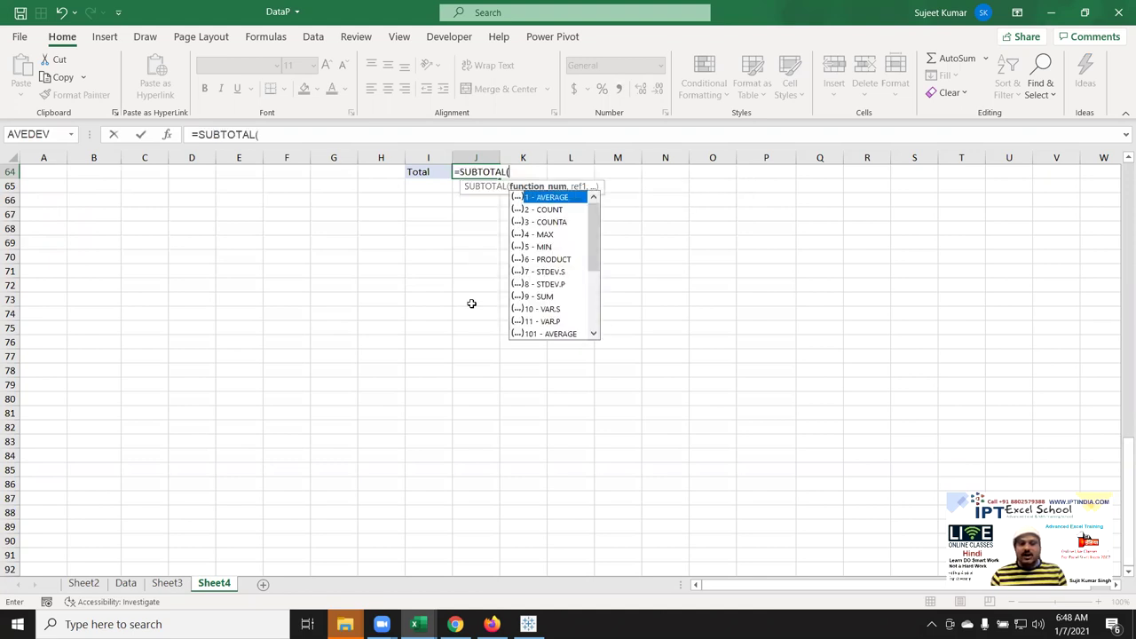
pyautogui.press('Down')
pyautogui.press('Down')
pyautogui.press('Down')
pyautogui.press('Down')
pyautogui.press('Down')
pyautogui.press('Down')
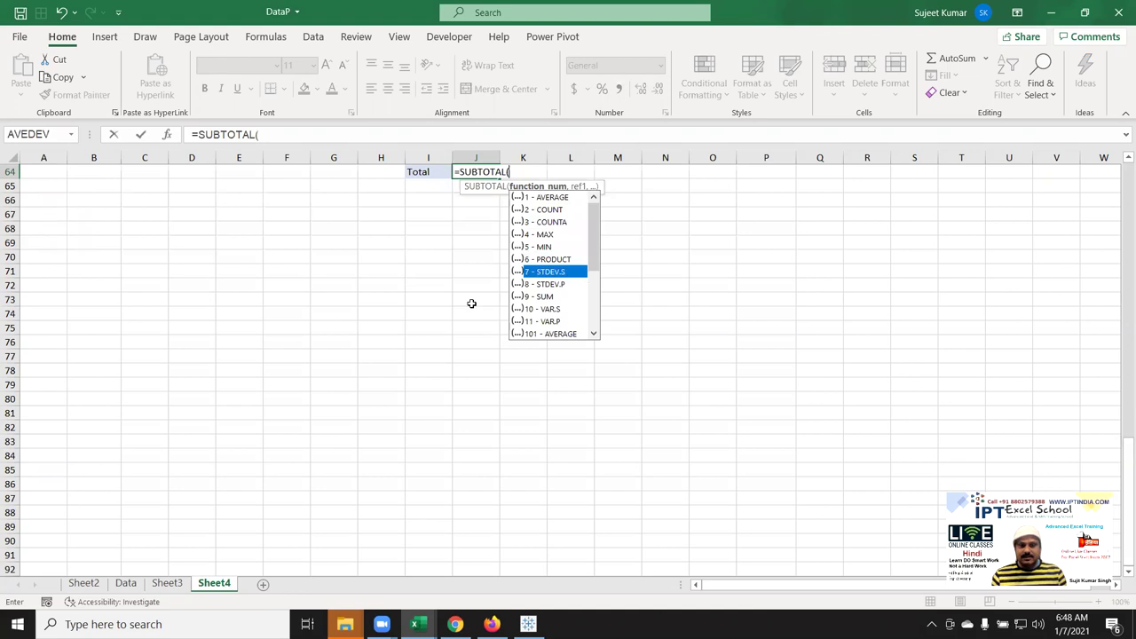
pyautogui.press('Down')
pyautogui.press('Down')
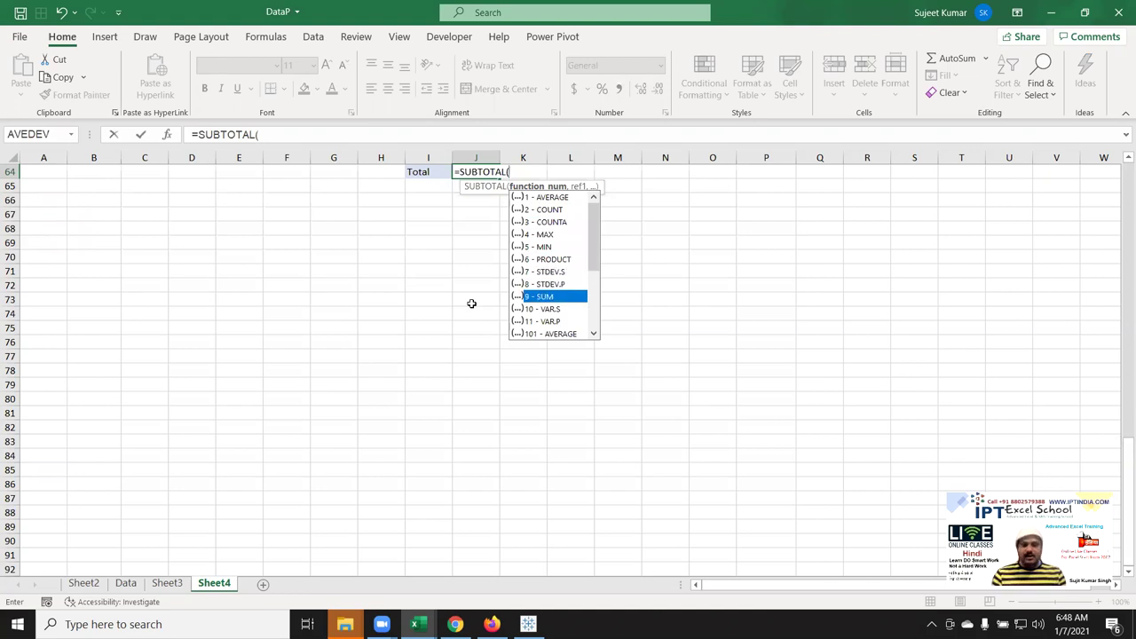
pyautogui.press('Tab')
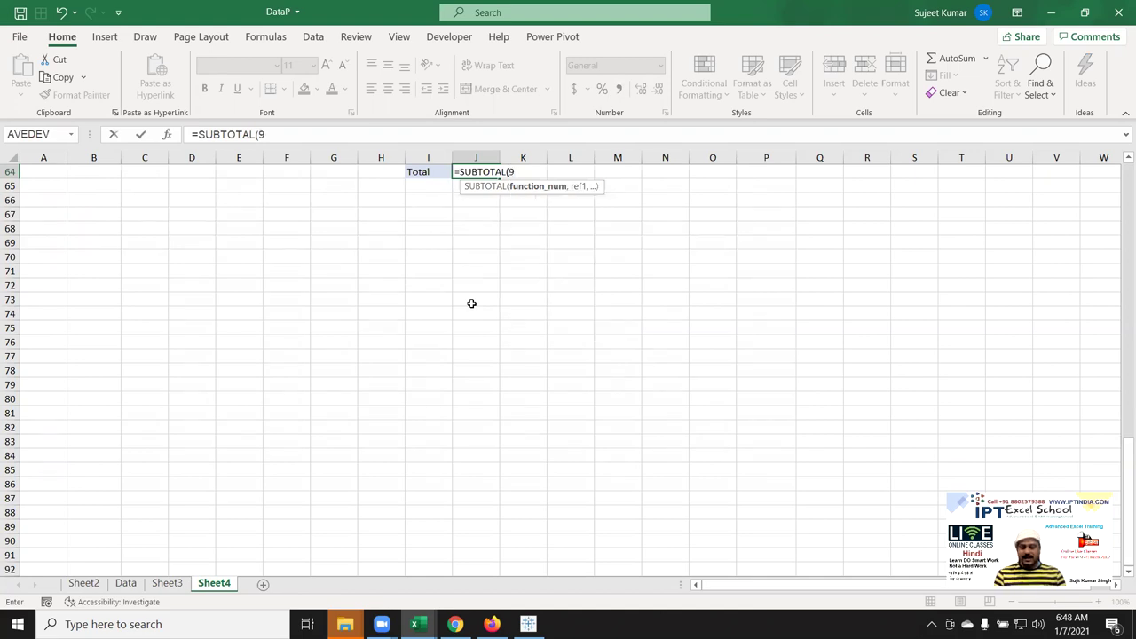
pyautogui.write(',')
pyautogui.press('Up')
pyautogui.press('Up')
pyautogui.press('Up')
pyautogui.press('Down')
pyautogui.hotkey('ctrl', 'shift', 'Up')
pyautogui.hotkey('shift', 'Down')
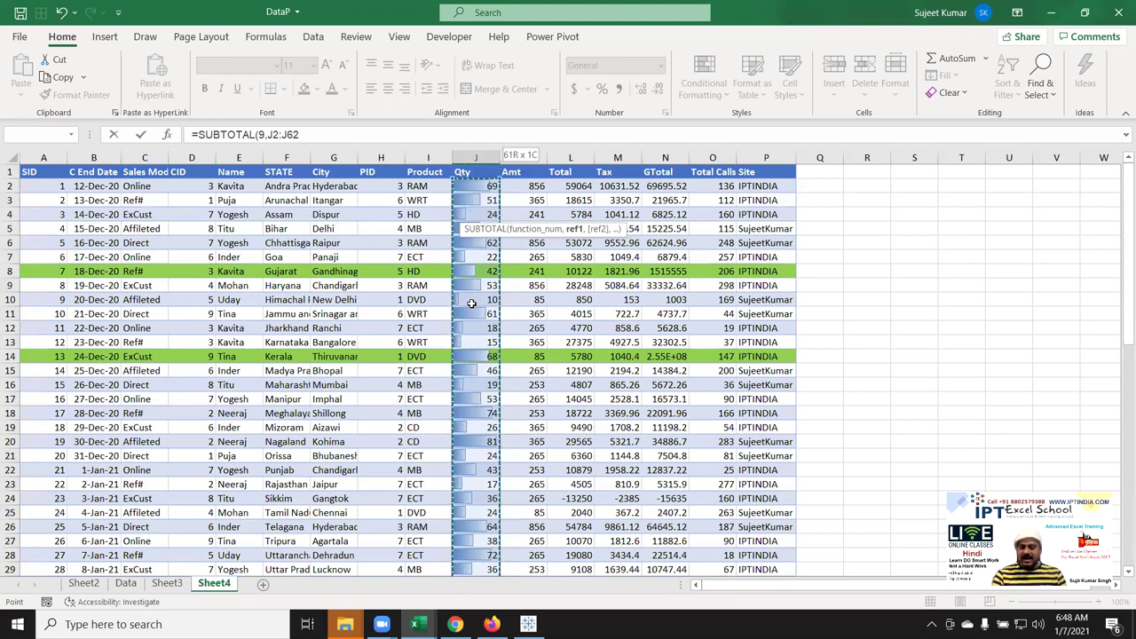
pyautogui.press('Return')
# Turn filtering back on for the table headers with Ctrl+Shift+L.
pyautogui.press('Up')
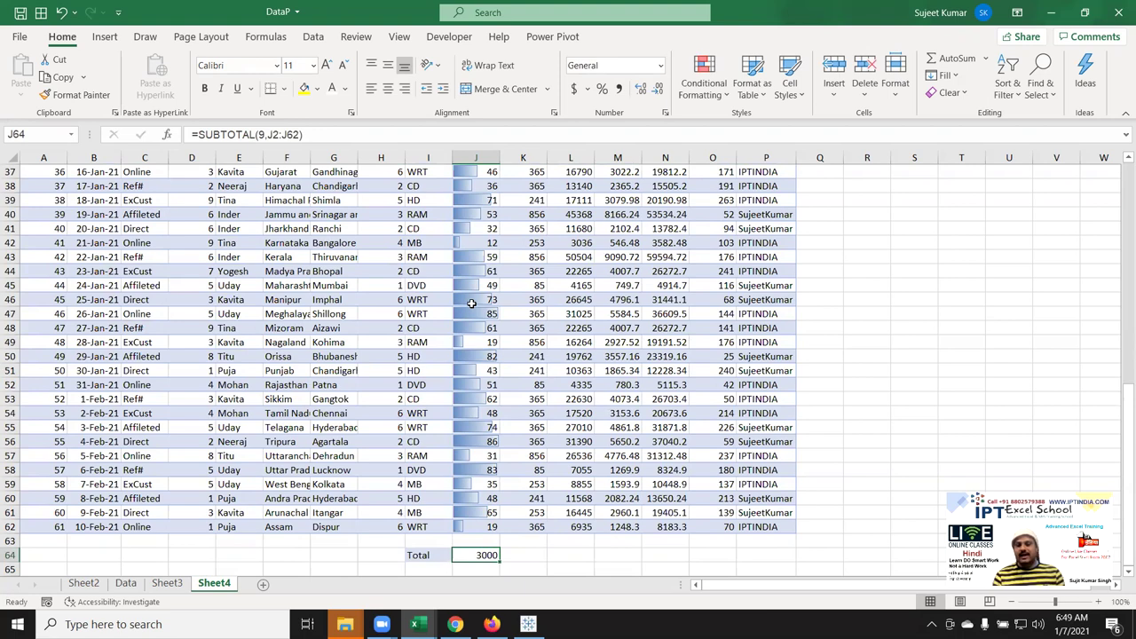
pyautogui.hotkey('ctrl', 'Up')
pyautogui.hotkey('ctrl', 'Up')
pyautogui.hotkey('ctrl', 'shift', 'l')
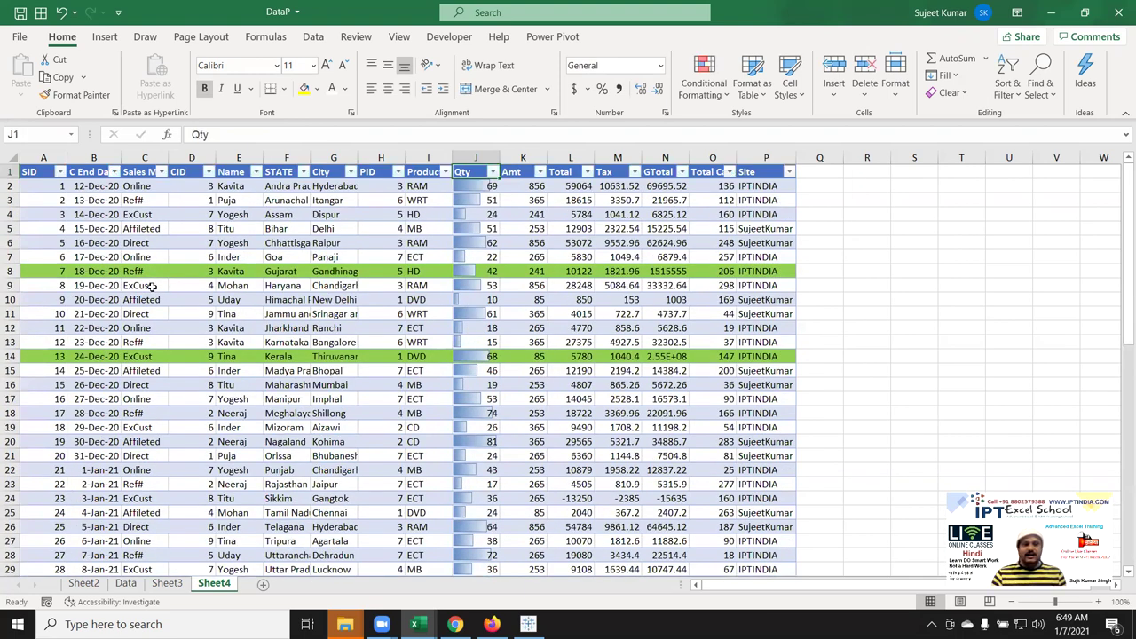
# Filter the Name column to a single salesperson, showing 7 of 61 records.
pyautogui.click(255, 171)
pyautogui.click(140, 346)
pyautogui.click(120, 360)
pyautogui.click(193, 488)
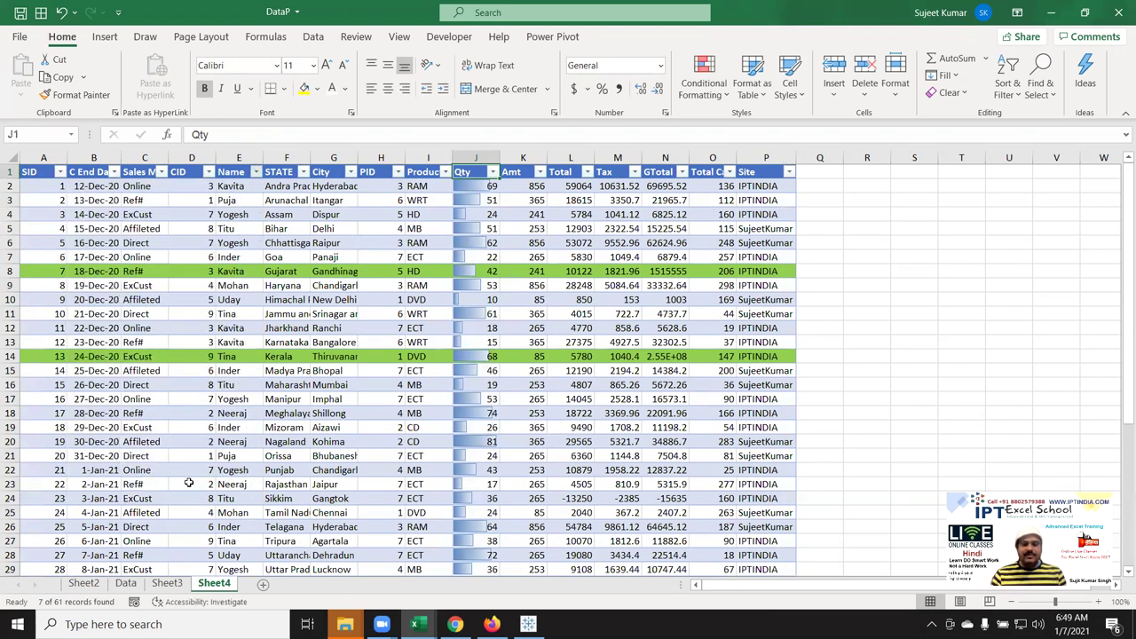
# Inspect the J64 SUBTOTAL formula, now showing 302, without changing it.
pyautogui.click(485, 313)
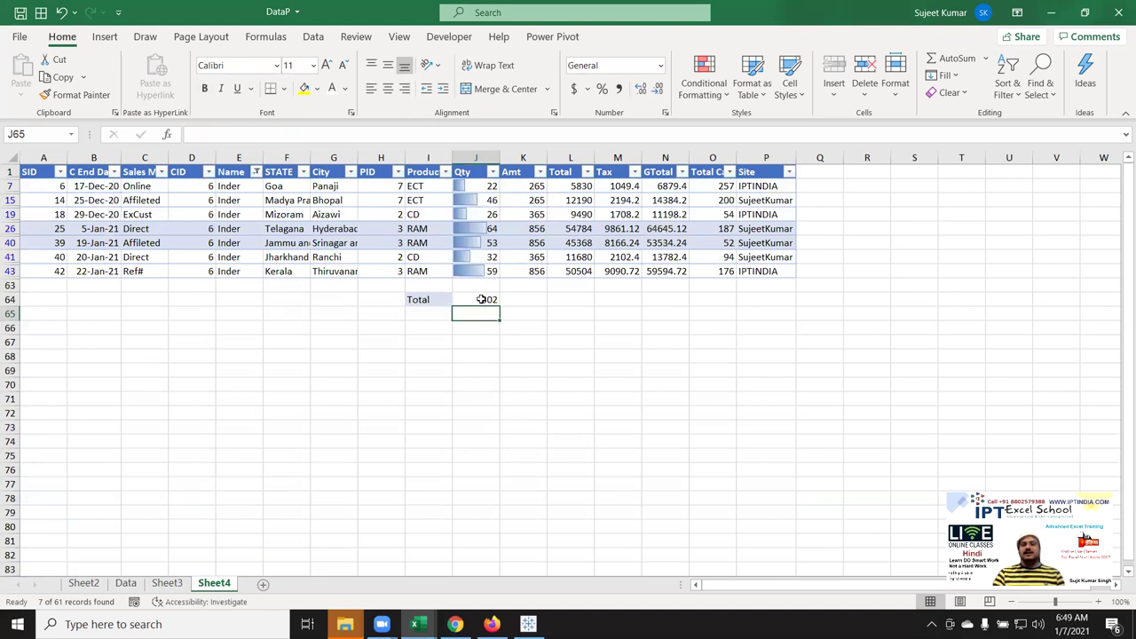
pyautogui.click(480, 299)
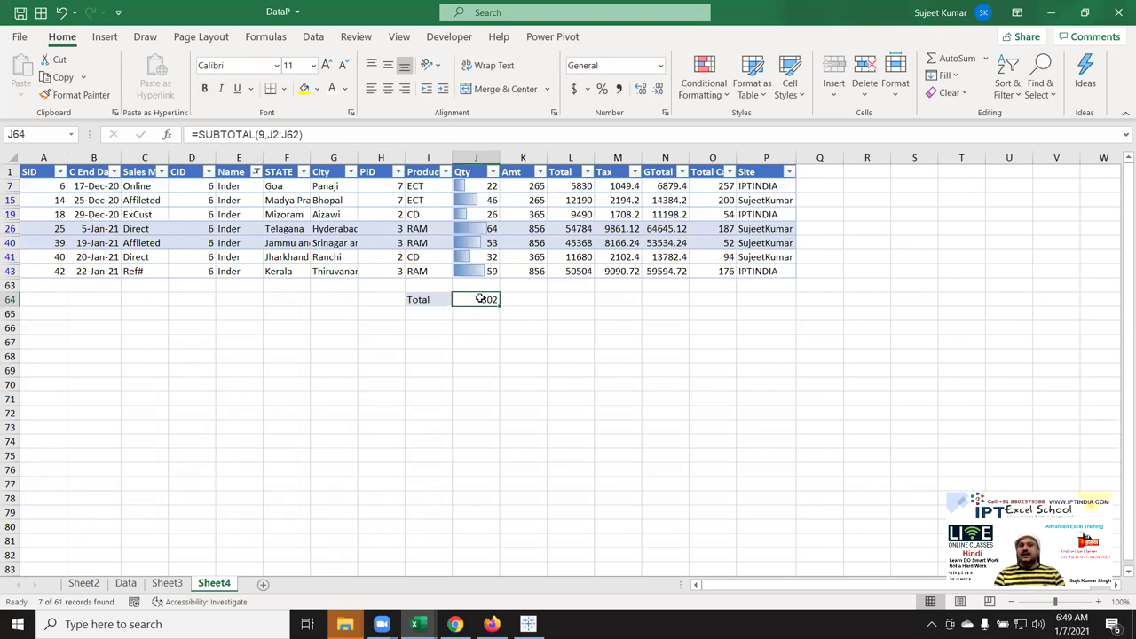
pyautogui.doubleClick(480, 299)
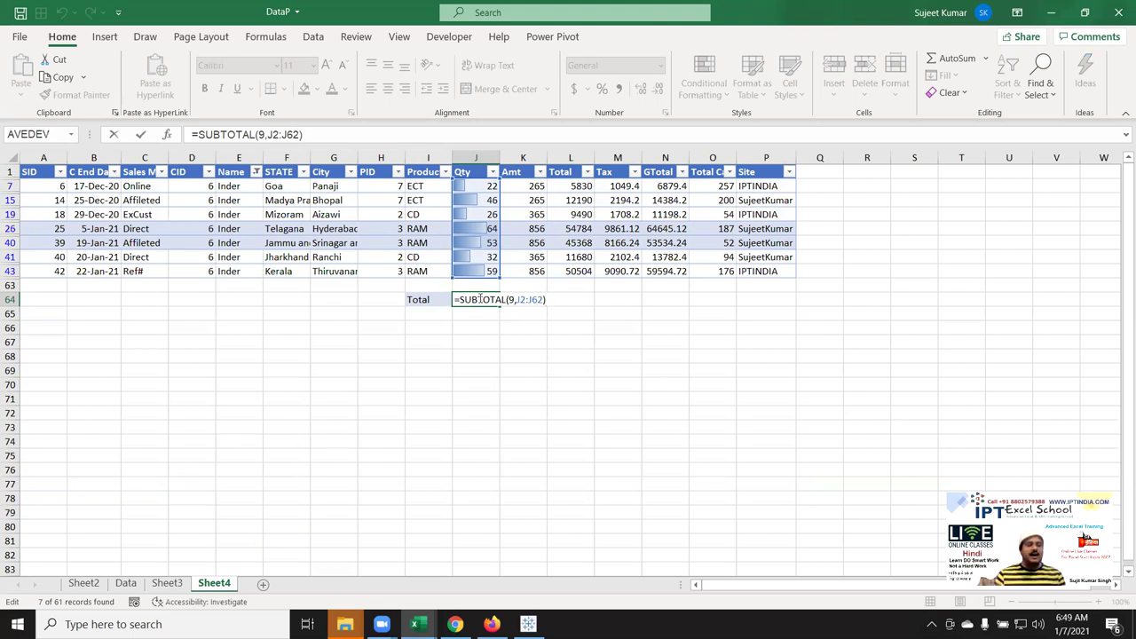
pyautogui.hotkey('ctrl', 'Return')
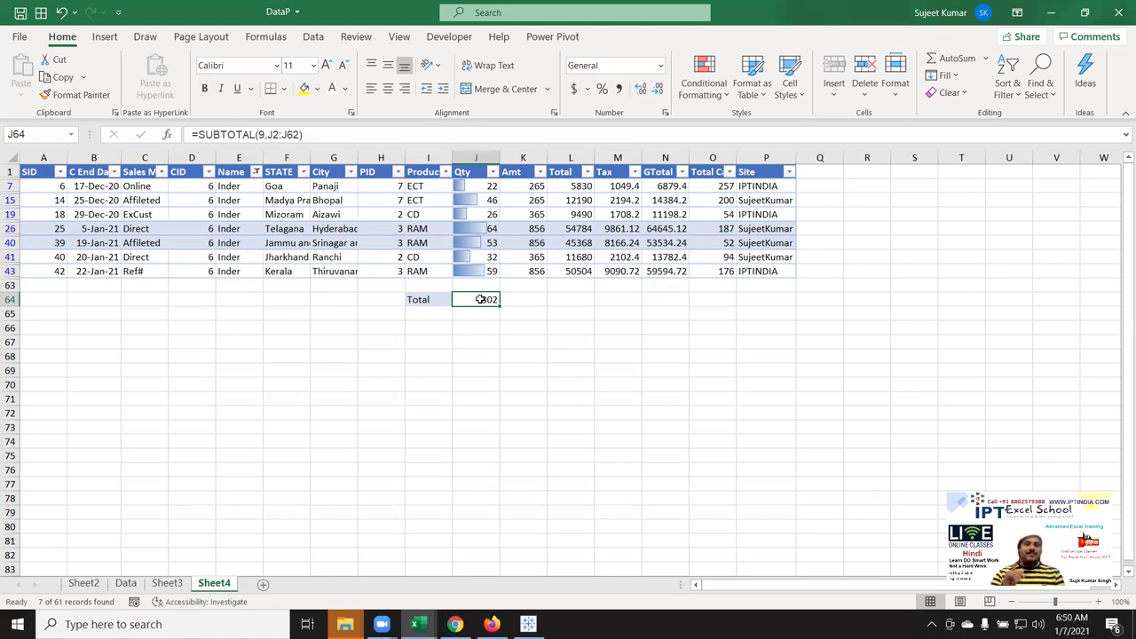
# Replace the Qty value in J40 with =NA(), making the J64 total show #N/A.
pyautogui.press('Up')
pyautogui.press('Up')
pyautogui.press('Up')
pyautogui.press('Up')
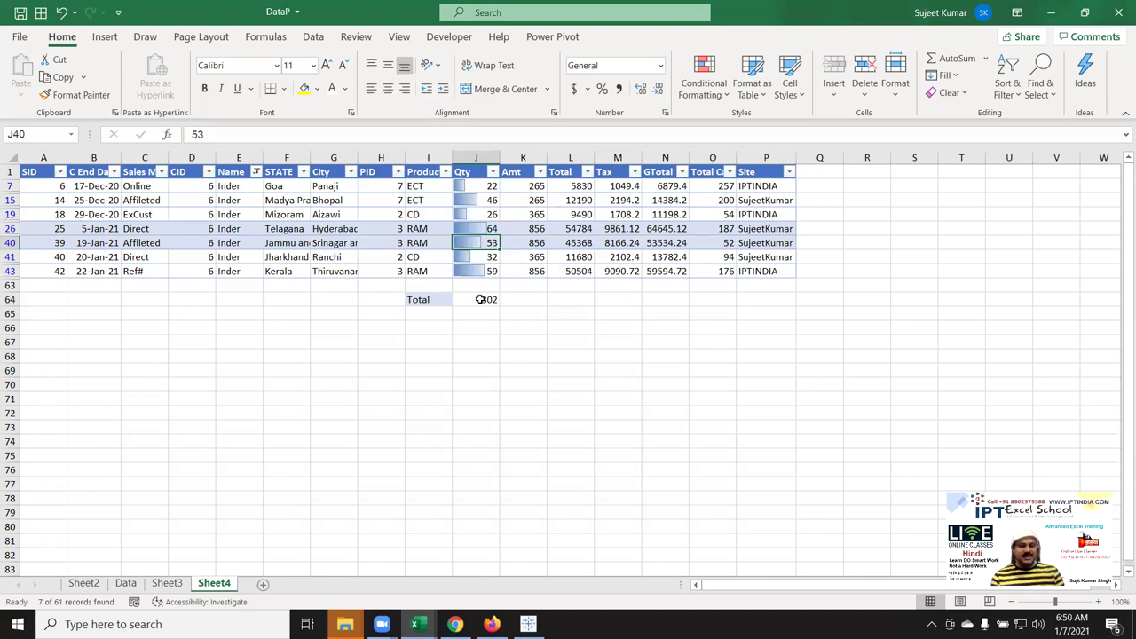
pyautogui.write('=')
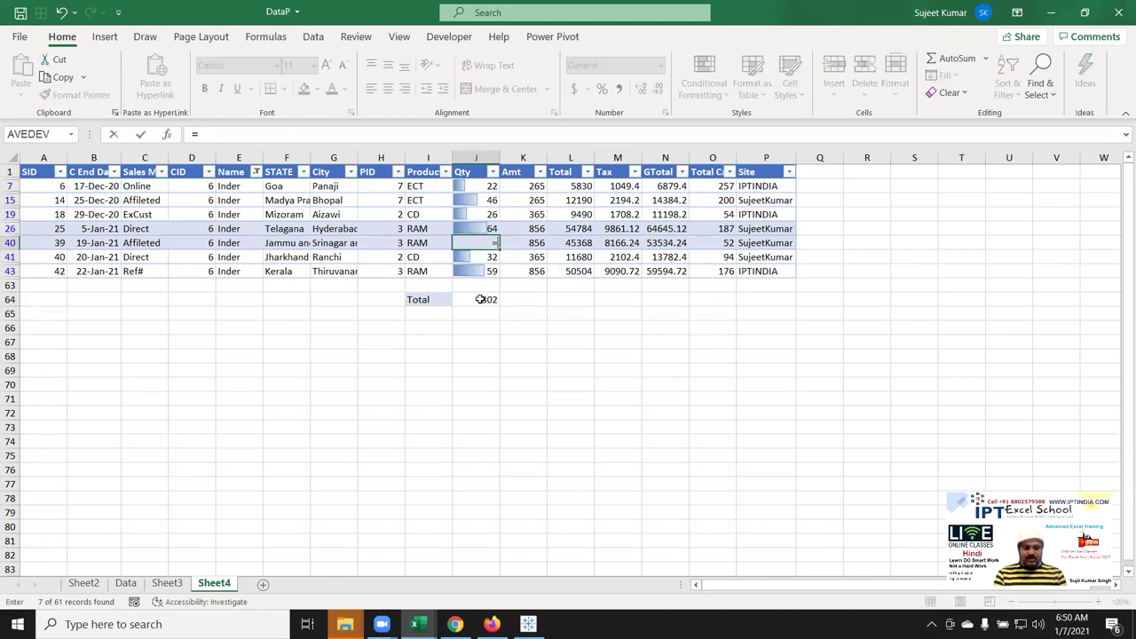
pyautogui.write('na')
pyautogui.press('Tab')
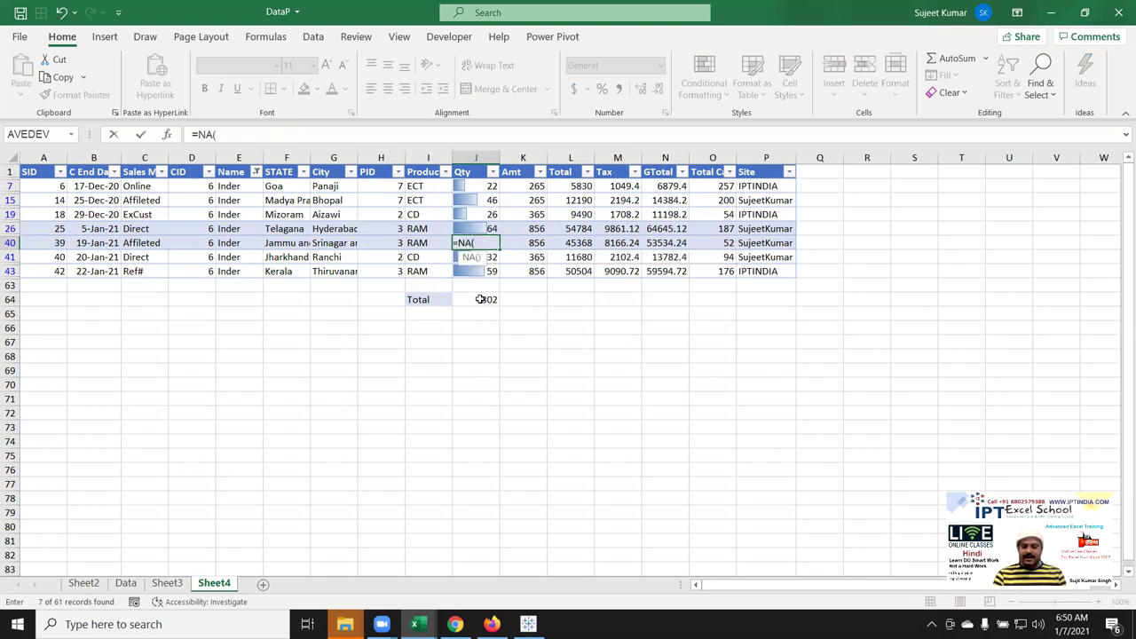
pyautogui.press('Return')
pyautogui.press('Up')
pyautogui.press('Down')
pyautogui.press('Down')
pyautogui.press('Down')
pyautogui.press('Down')
pyautogui.press('Down')
pyautogui.press('Up')
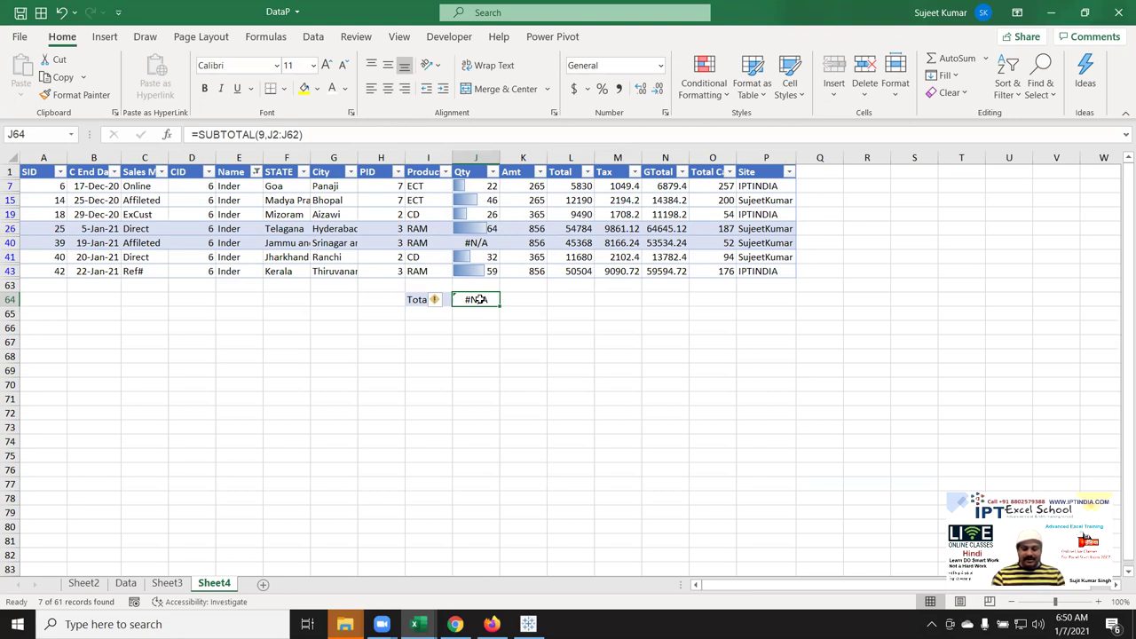
pyautogui.hotkey('ctrl', 'Down')
# Rewrite the J64 total as =AGGREGATE(9,7,J2:J62), skipping the #N/A to give 2947.
pyautogui.hotkey('ctrl', 'Up')
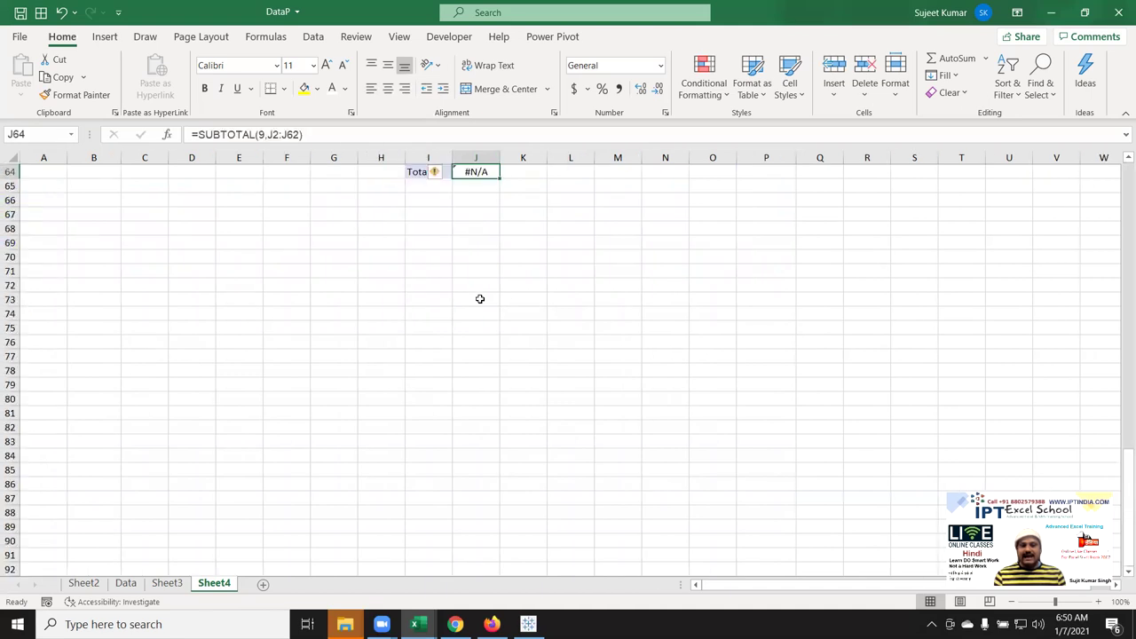
pyautogui.scroll(1, 479, 298)
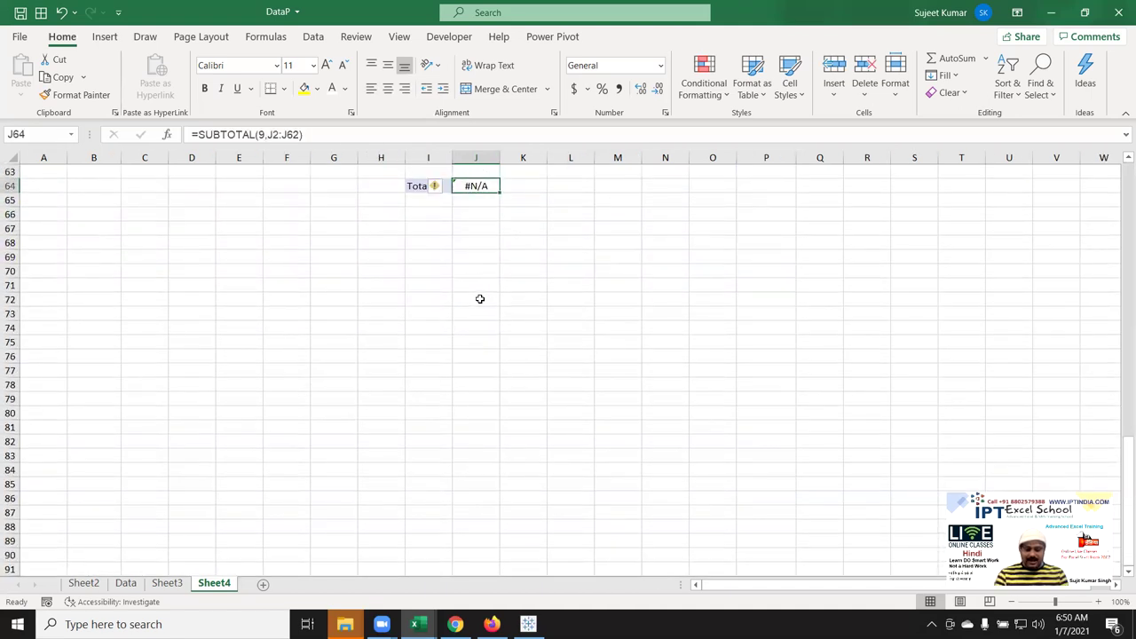
pyautogui.write('=agg')
pyautogui.press('Tab')
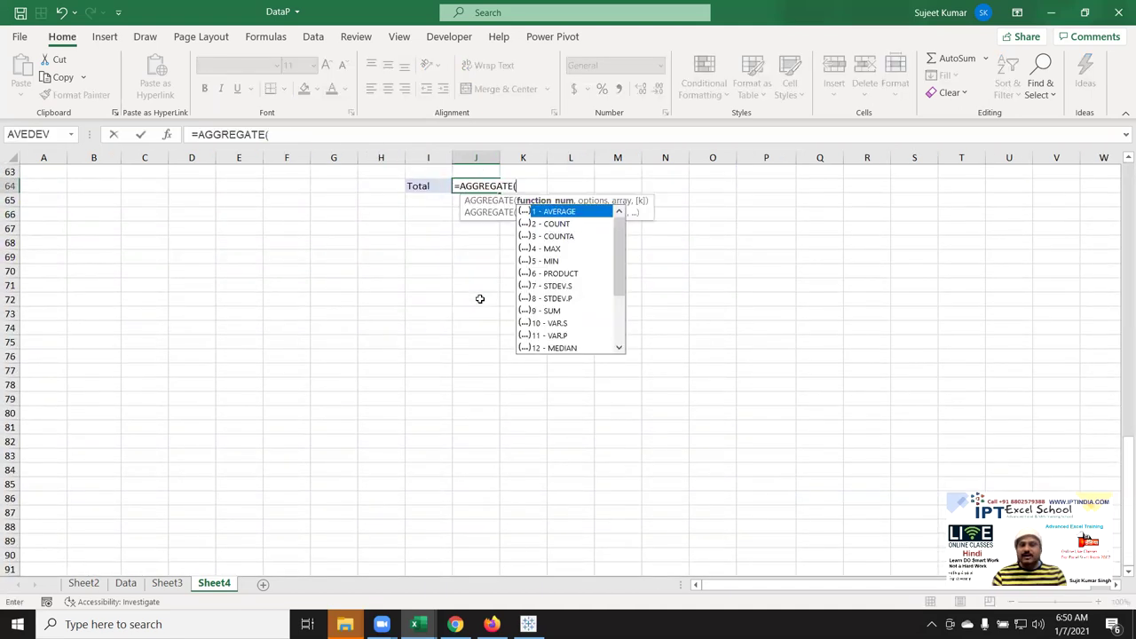
pyautogui.press('Down')
pyautogui.press('Down')
pyautogui.press('Down')
pyautogui.press('Down')
pyautogui.press('Down')
pyautogui.press('Down')
pyautogui.press('Down')
pyautogui.press('Tab')
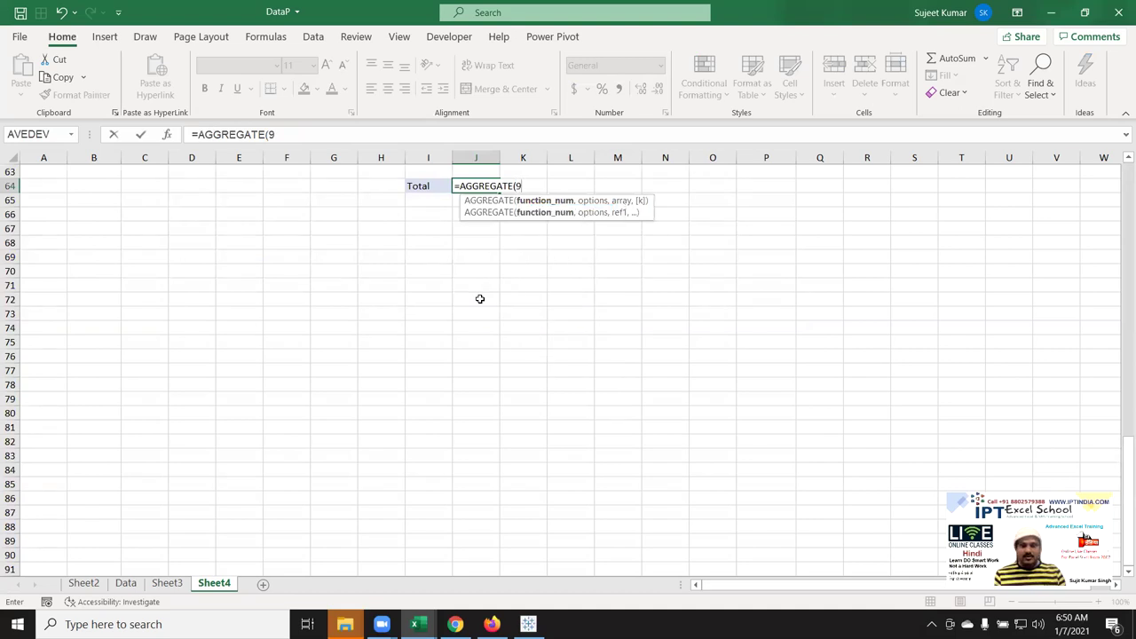
pyautogui.write(',')
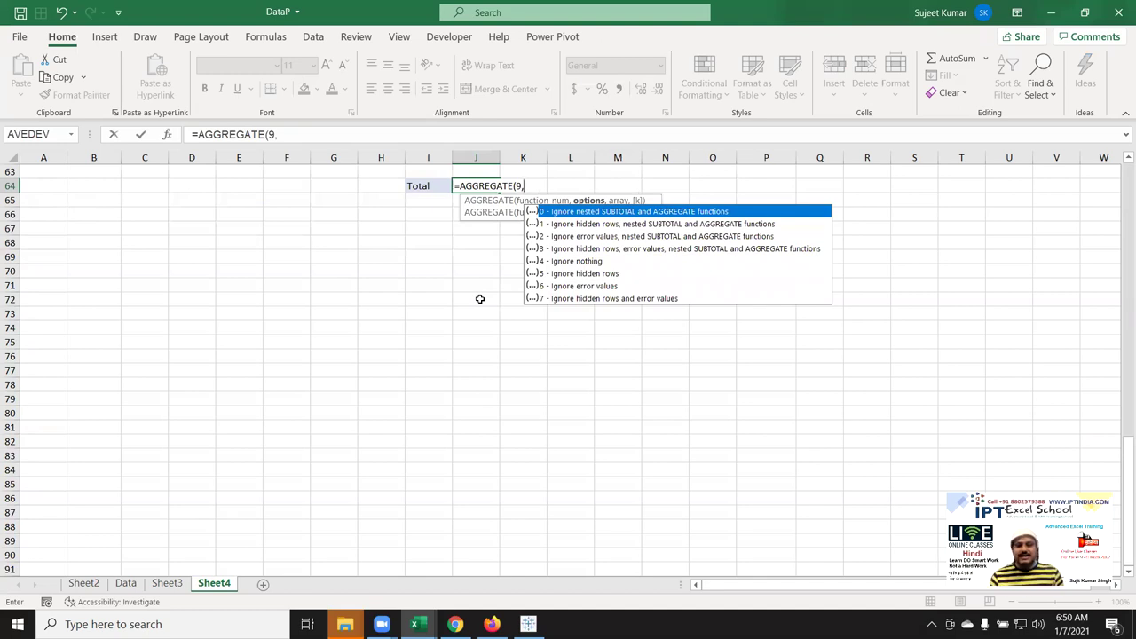
pyautogui.press('Down')
pyautogui.press('Down')
pyautogui.press('Down')
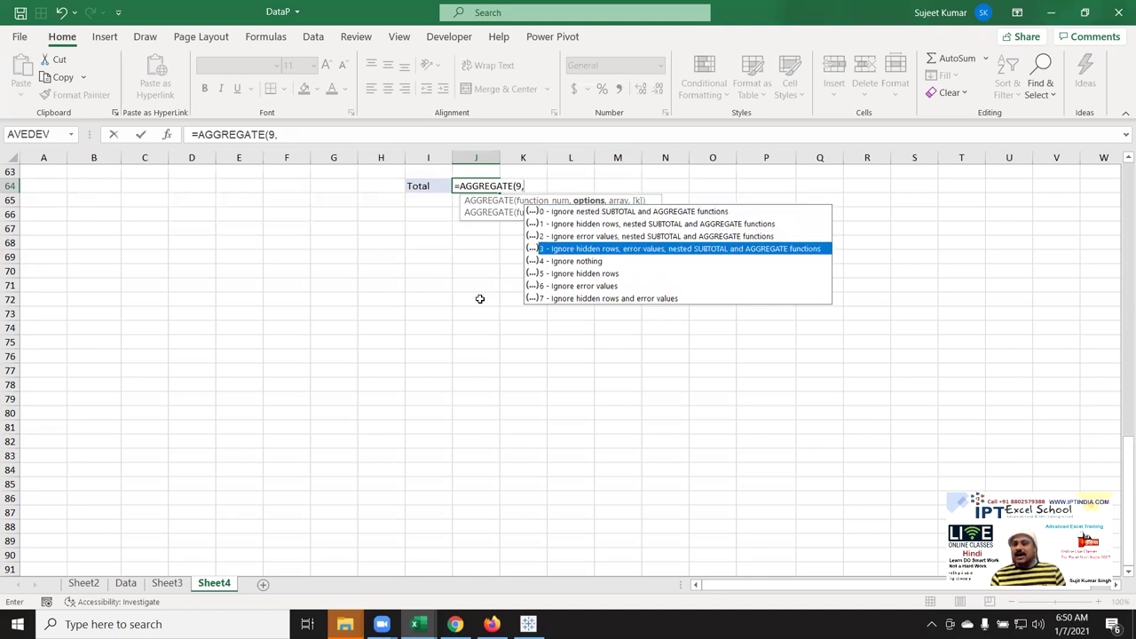
pyautogui.press('Down')
pyautogui.press('Down')
pyautogui.press('Down')
pyautogui.press('Down')
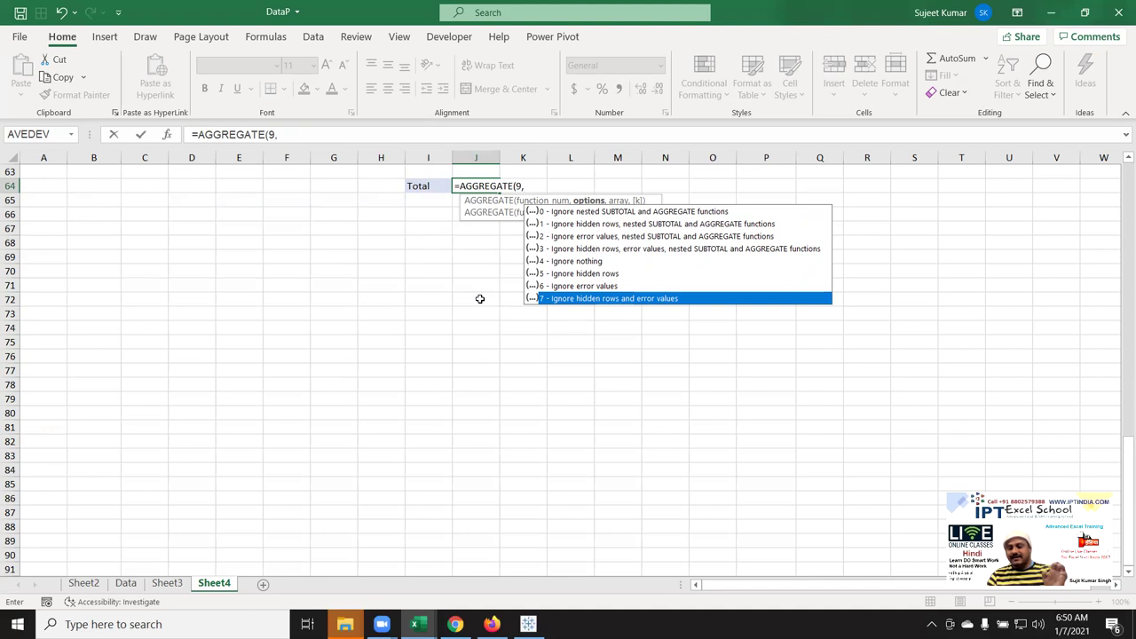
pyautogui.press('Tab')
pyautogui.write(',')
pyautogui.press('Up')
pyautogui.press('Up')
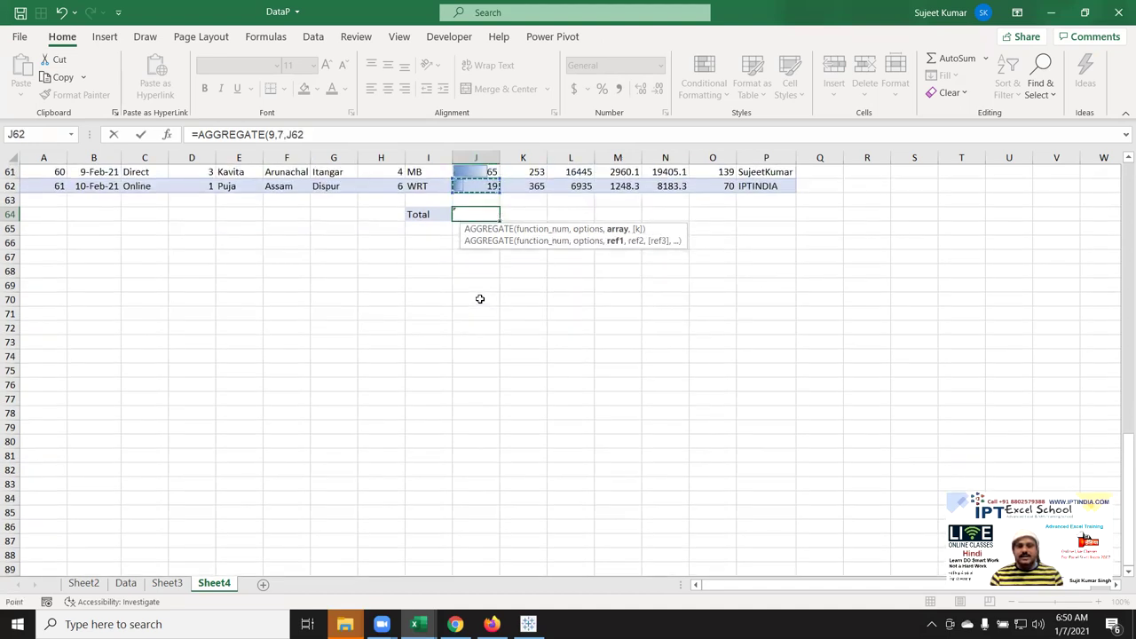
pyautogui.hotkey('ctrl', 'shift', 'Up')
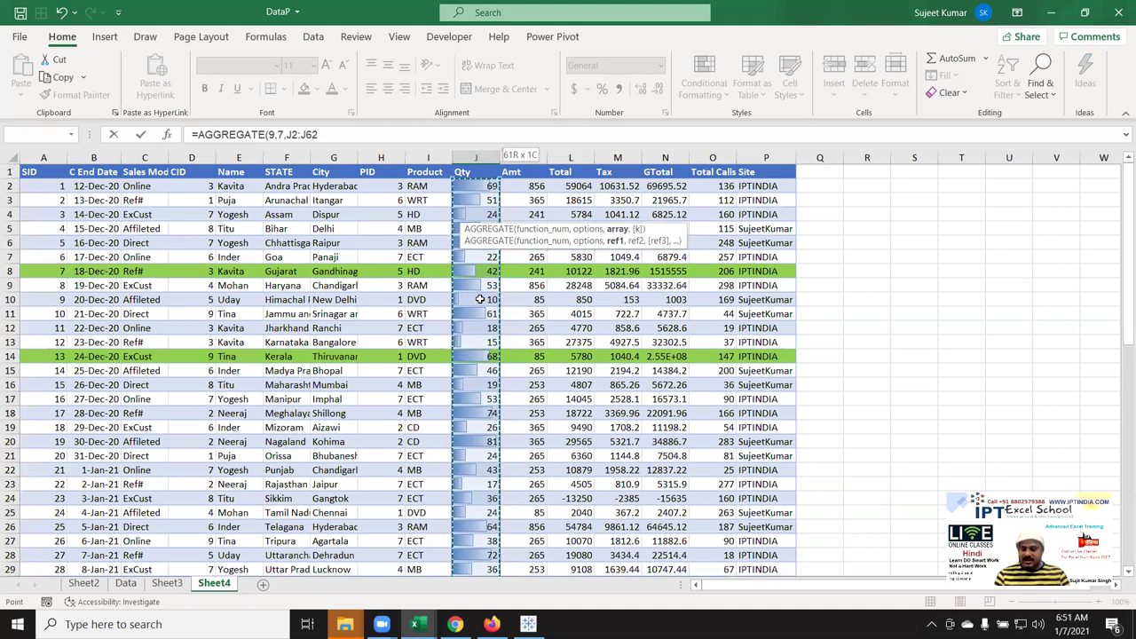
pyautogui.press('Return')
pyautogui.press('Up')
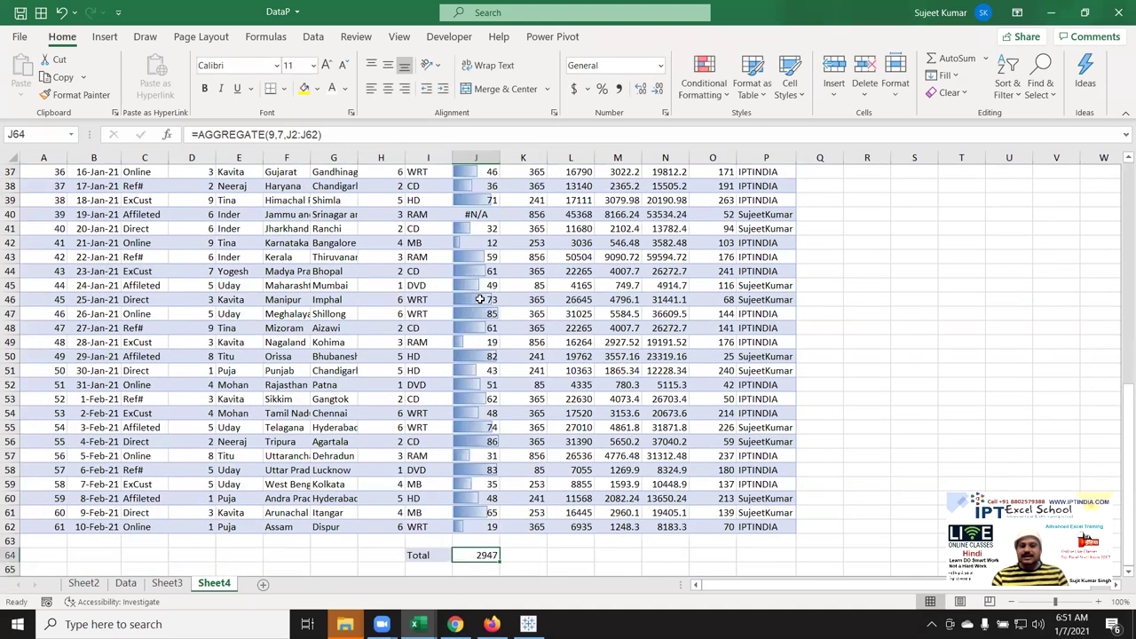
# Turn on filtering for the table headers from the Qty header.
pyautogui.hotkey('ctrl', 'Up')
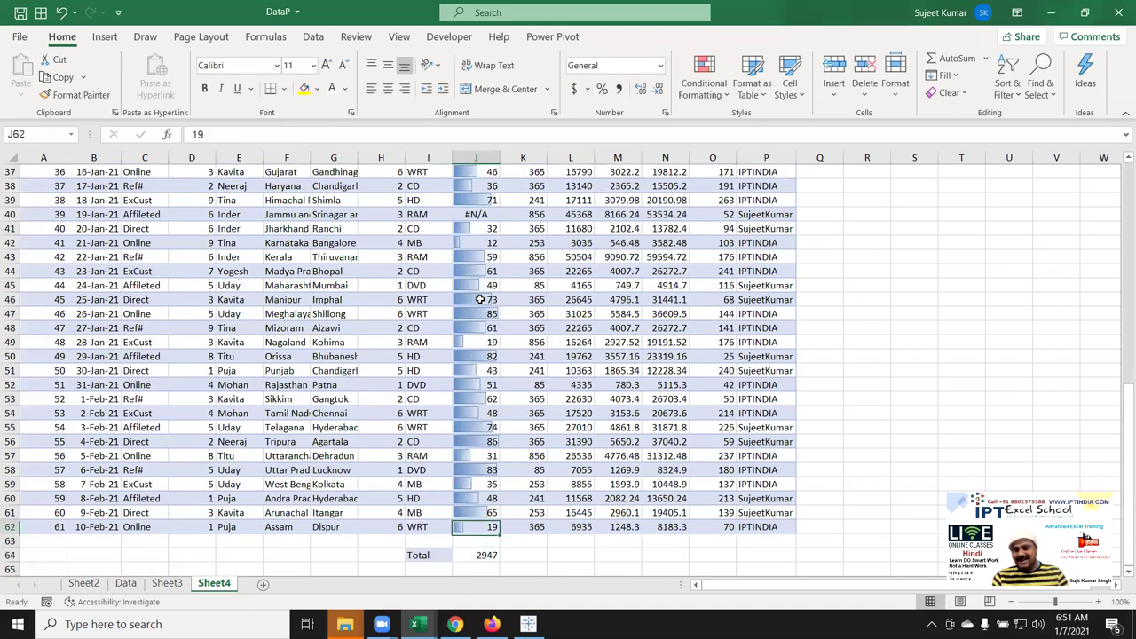
pyautogui.hotkey('ctrl', 'Up')
pyautogui.hotkey('ctrl', 'shift', 'l')
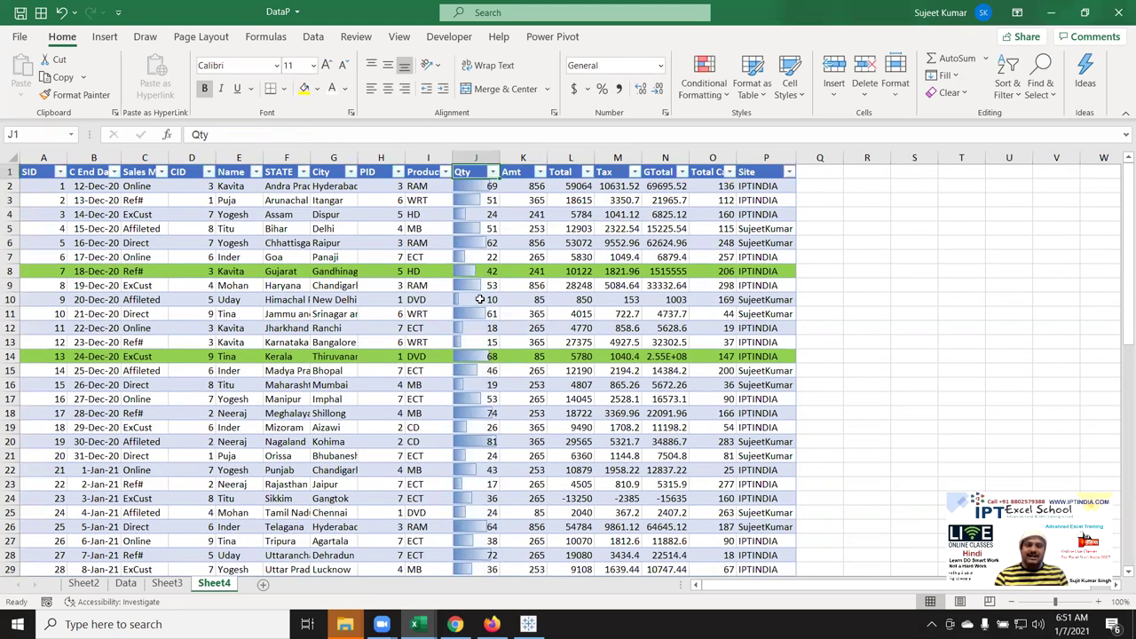
# Filter Name to a single salesperson so the AGGREGATE total reads 249.
pyautogui.click(255, 172)
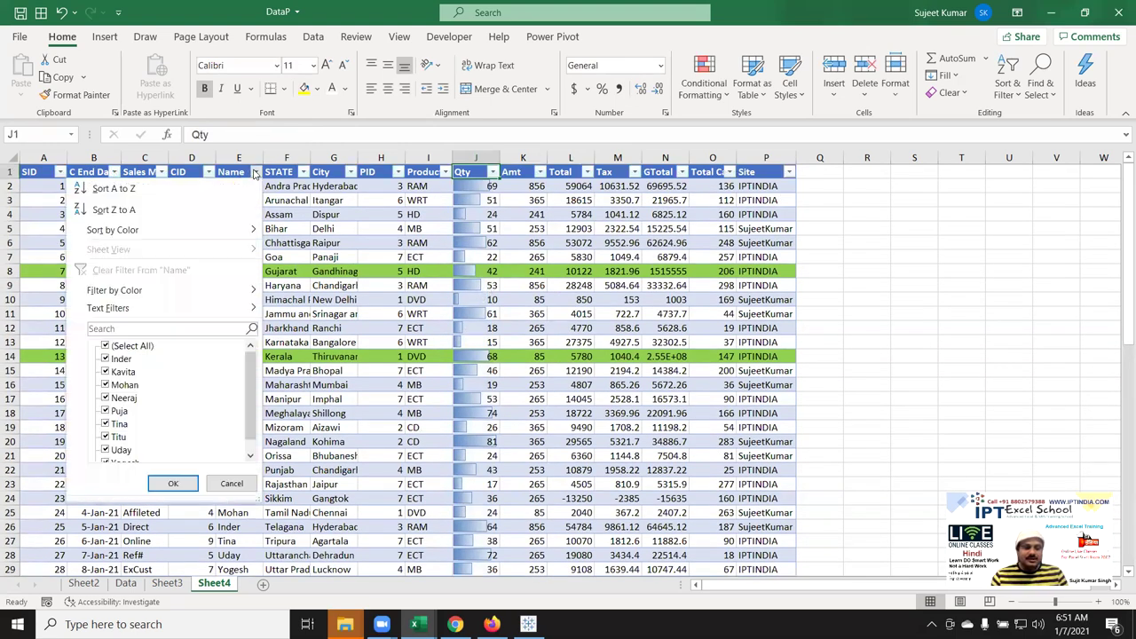
pyautogui.click(124, 345)
pyautogui.click(121, 359)
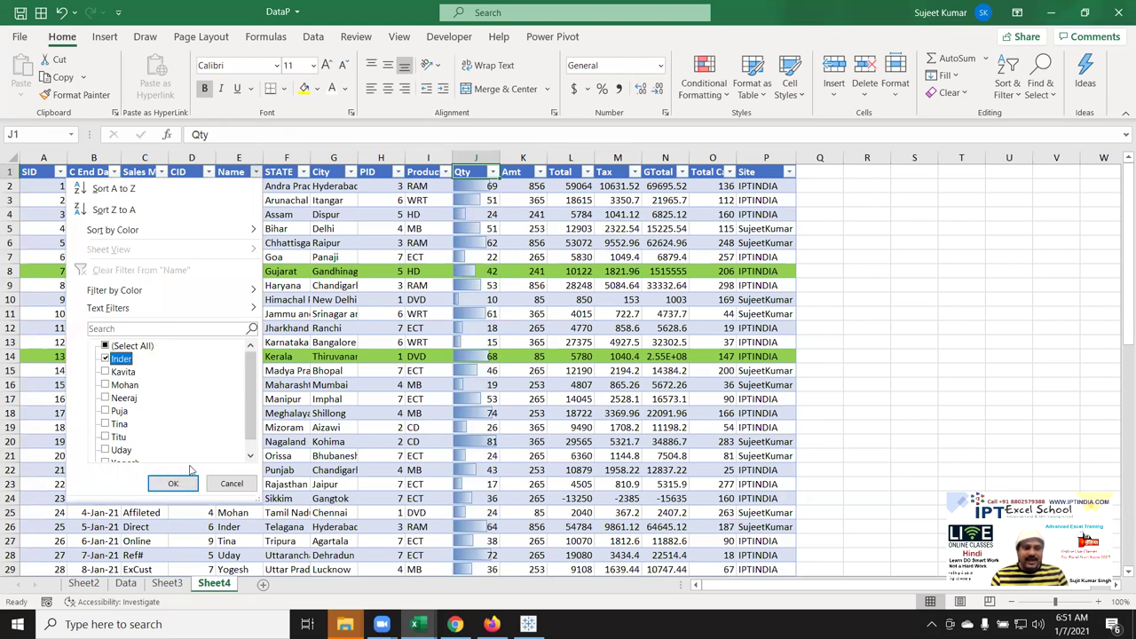
pyautogui.click(172, 483)
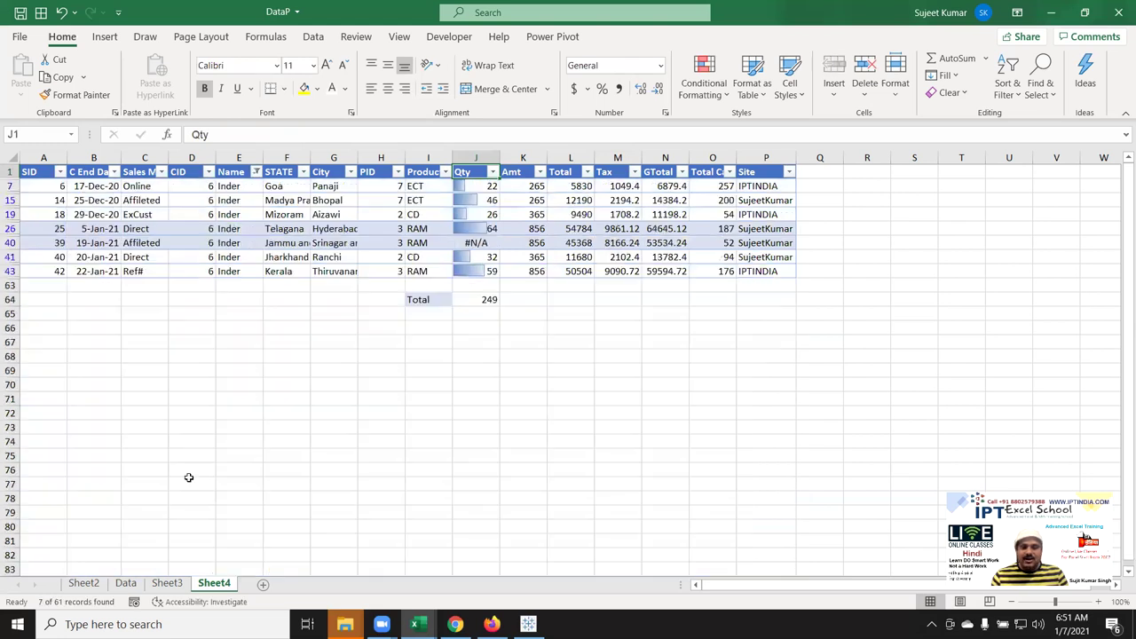
pyautogui.click(487, 302)
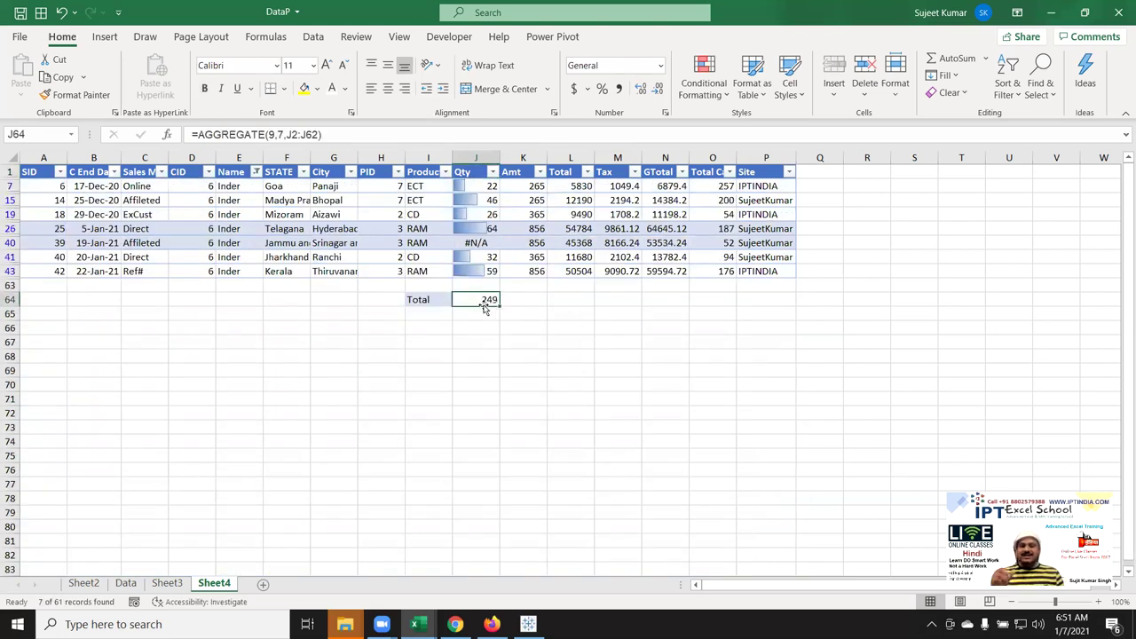